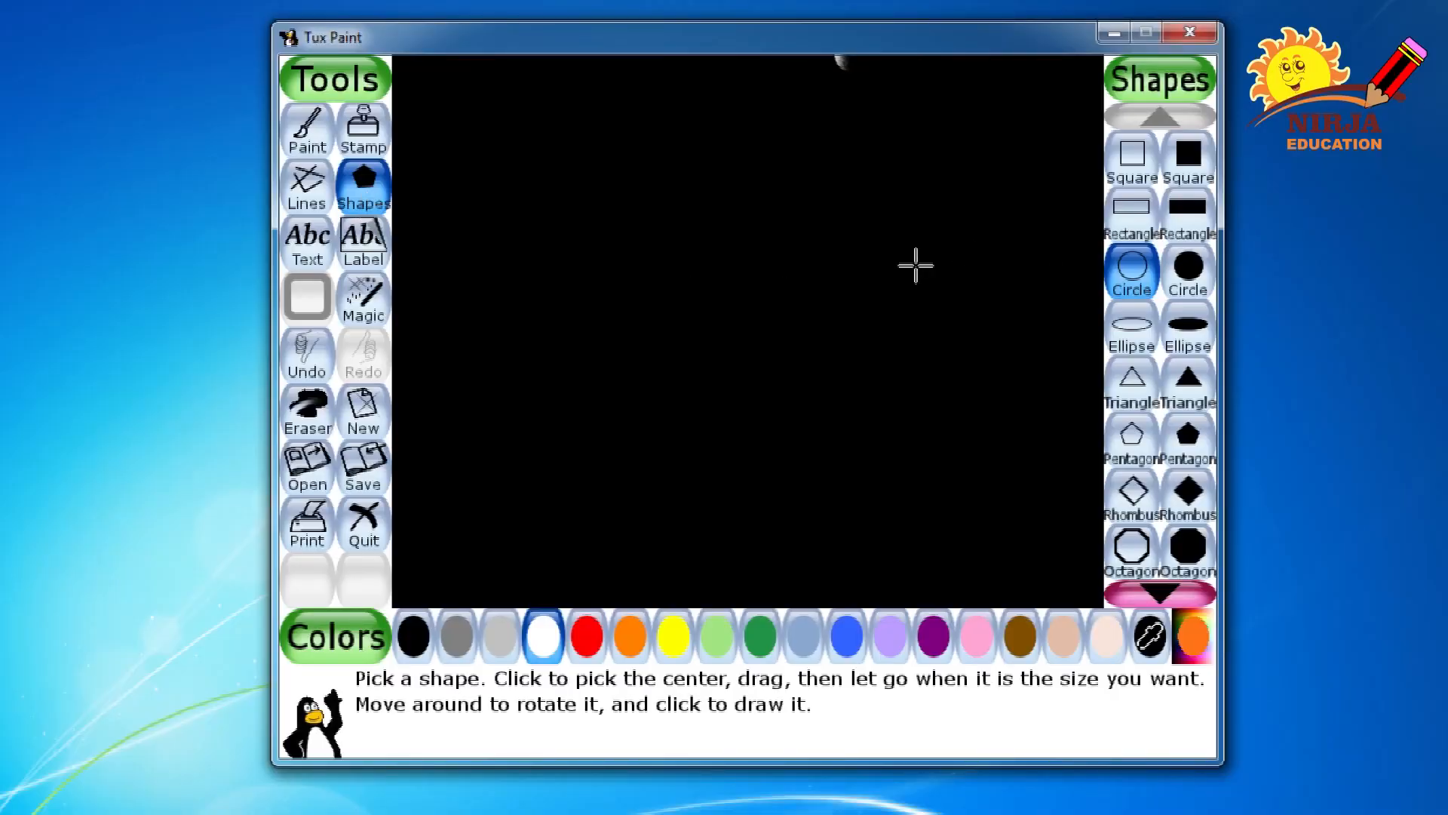
Draw eight evenly spaced concentric white outline circles as orbits, centred on the lower-right corner of the black canvas.
{"action": "left_click", "coordinate": [1134, 290]}
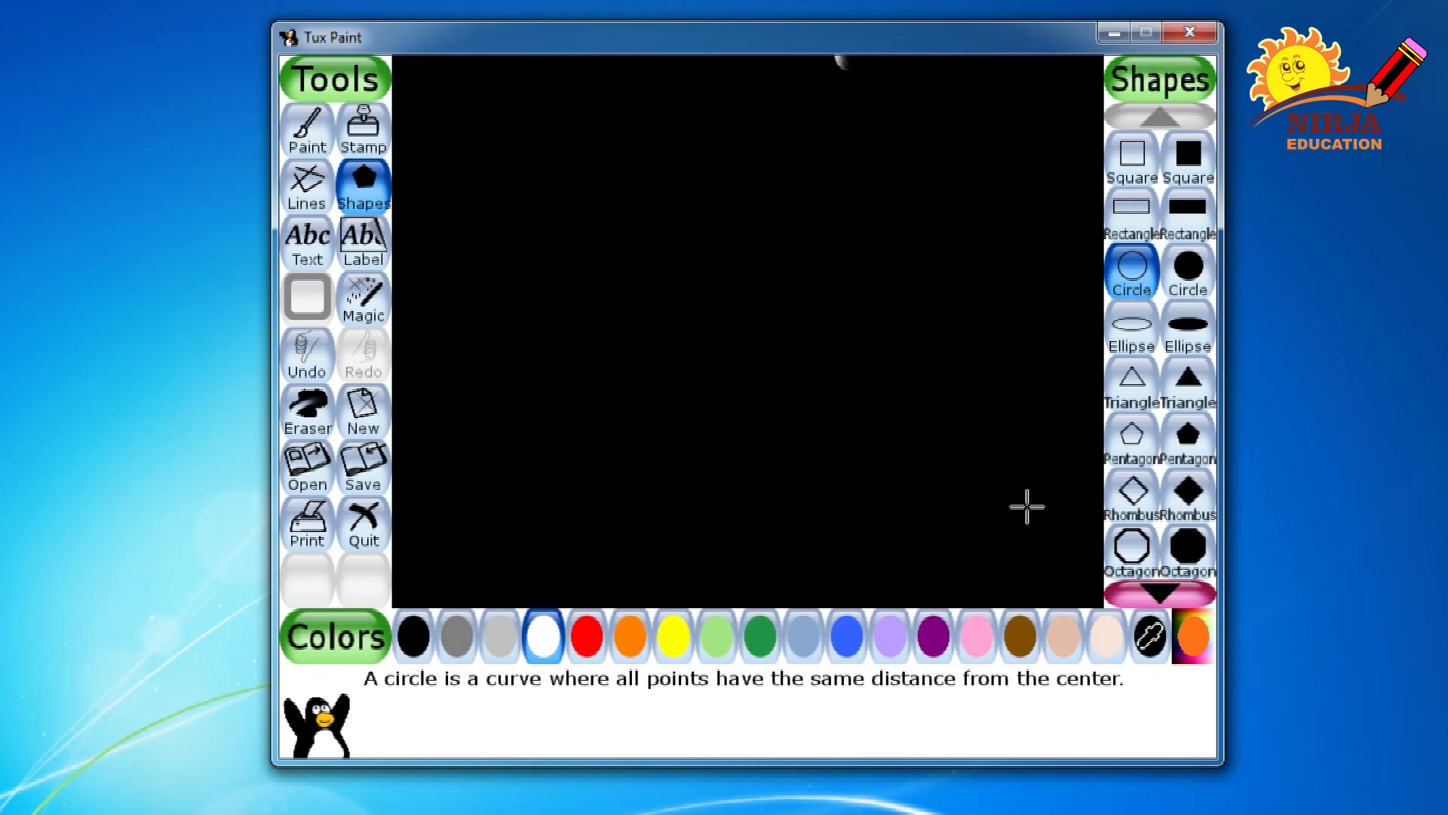
{"action": "left_click", "coordinate": [1101, 604]}
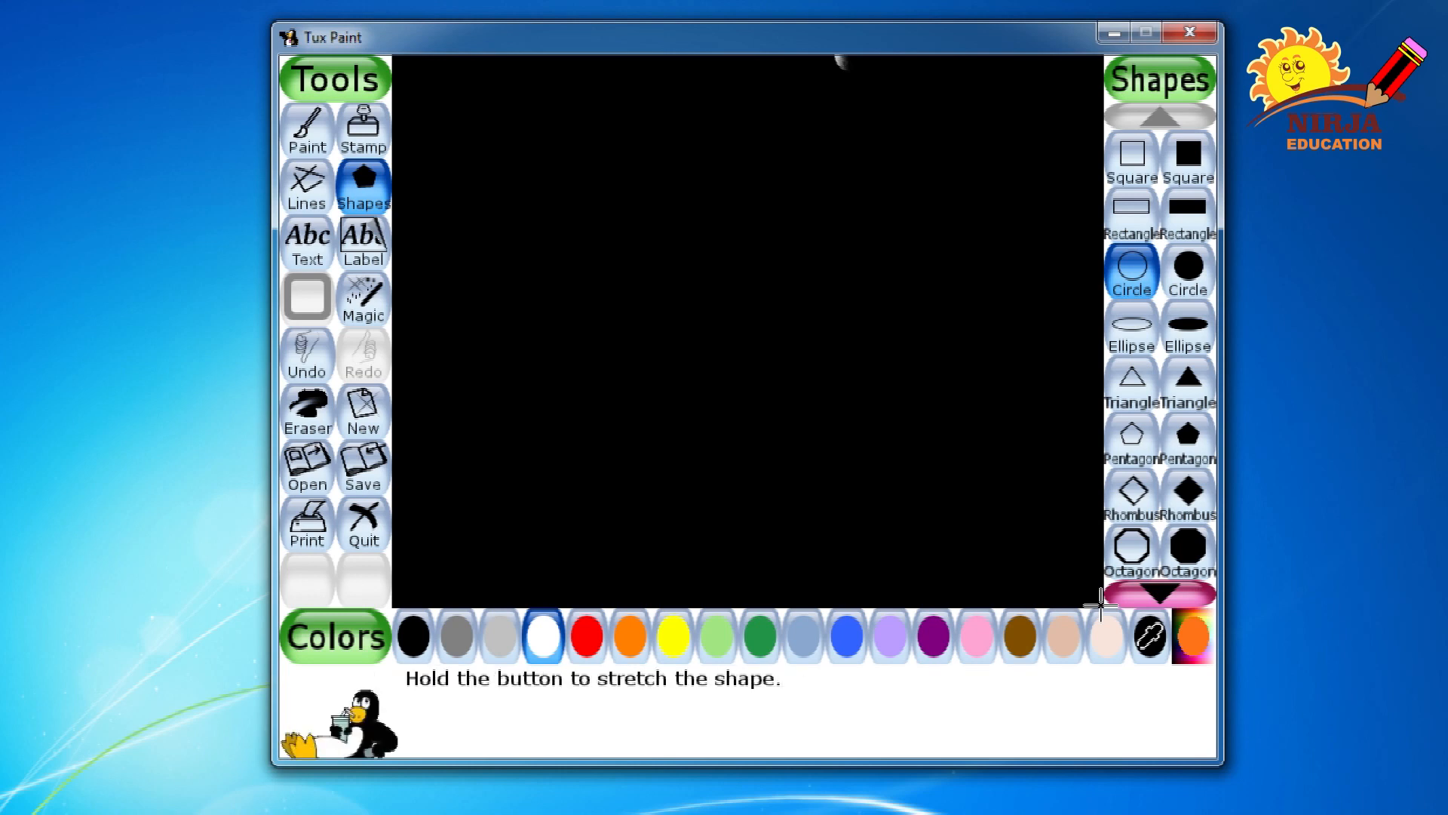
{"action": "left_click_drag", "start_coordinate": [1086, 587], "coordinate": [1028, 517]}
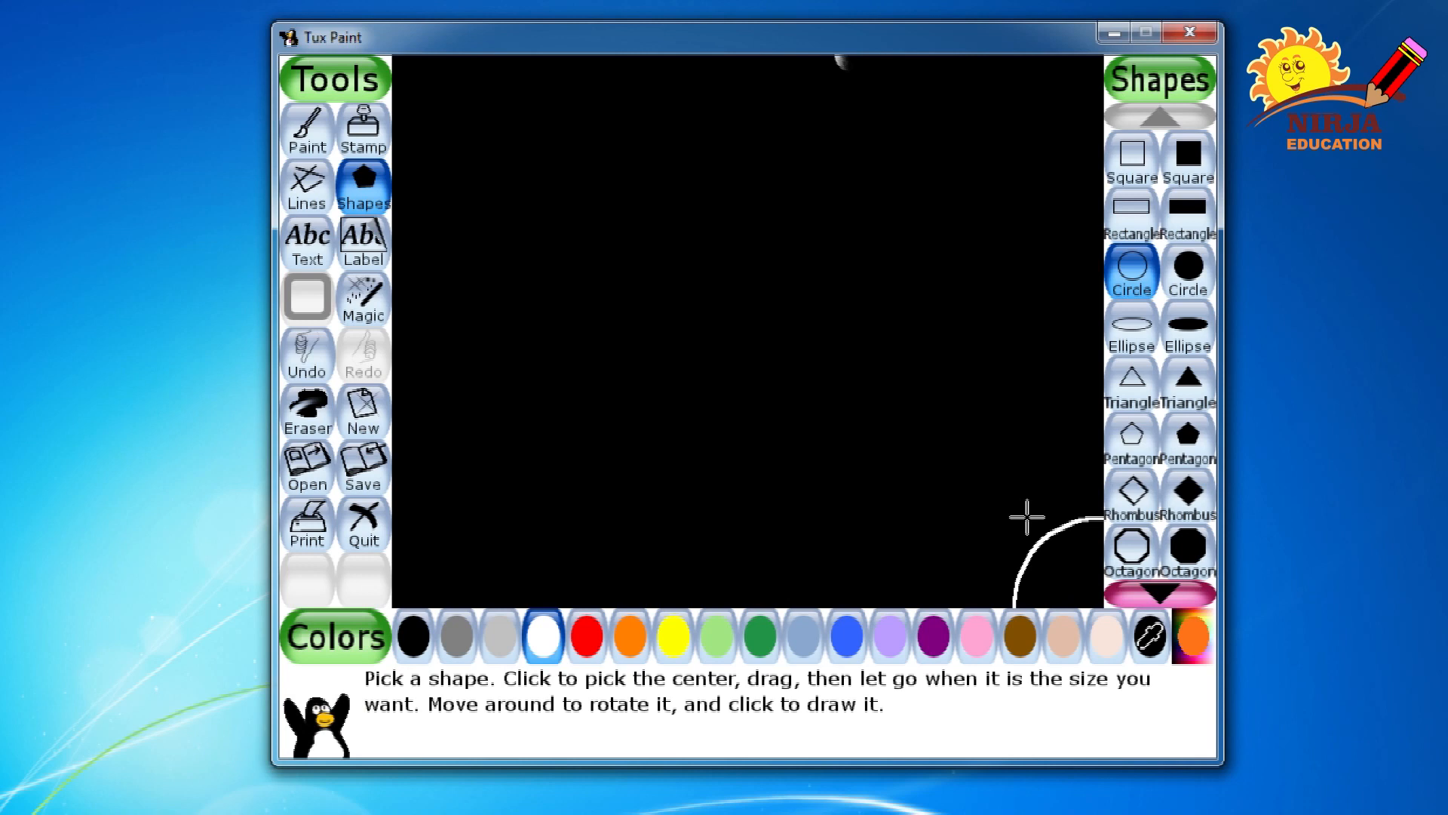
{"action": "left_click", "coordinate": [1100, 603]}
{"action": "left_click_drag", "start_coordinate": [1100, 603], "coordinate": [961, 430]}
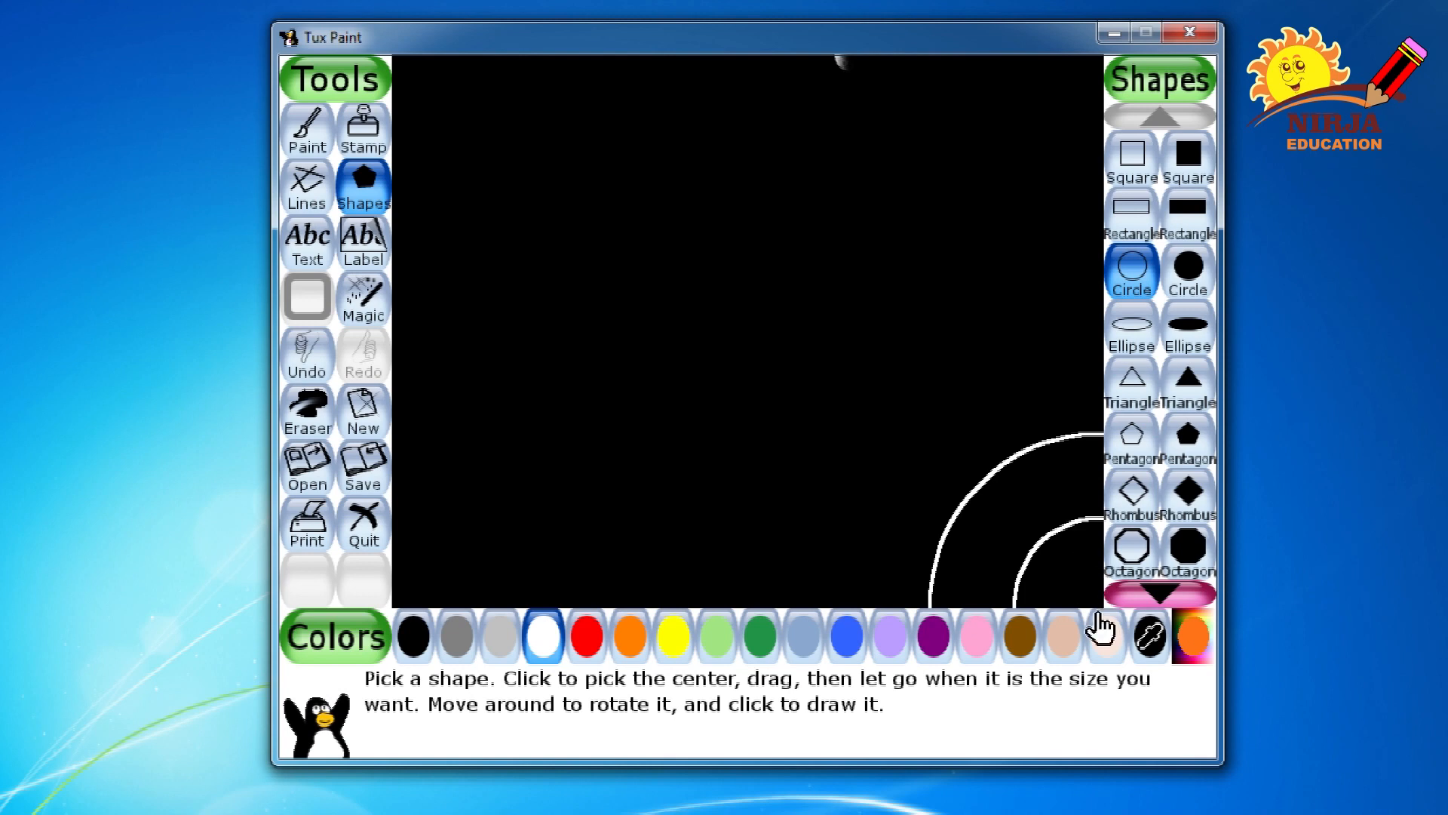
{"action": "left_click_drag", "start_coordinate": [1100, 604], "coordinate": [913, 346]}
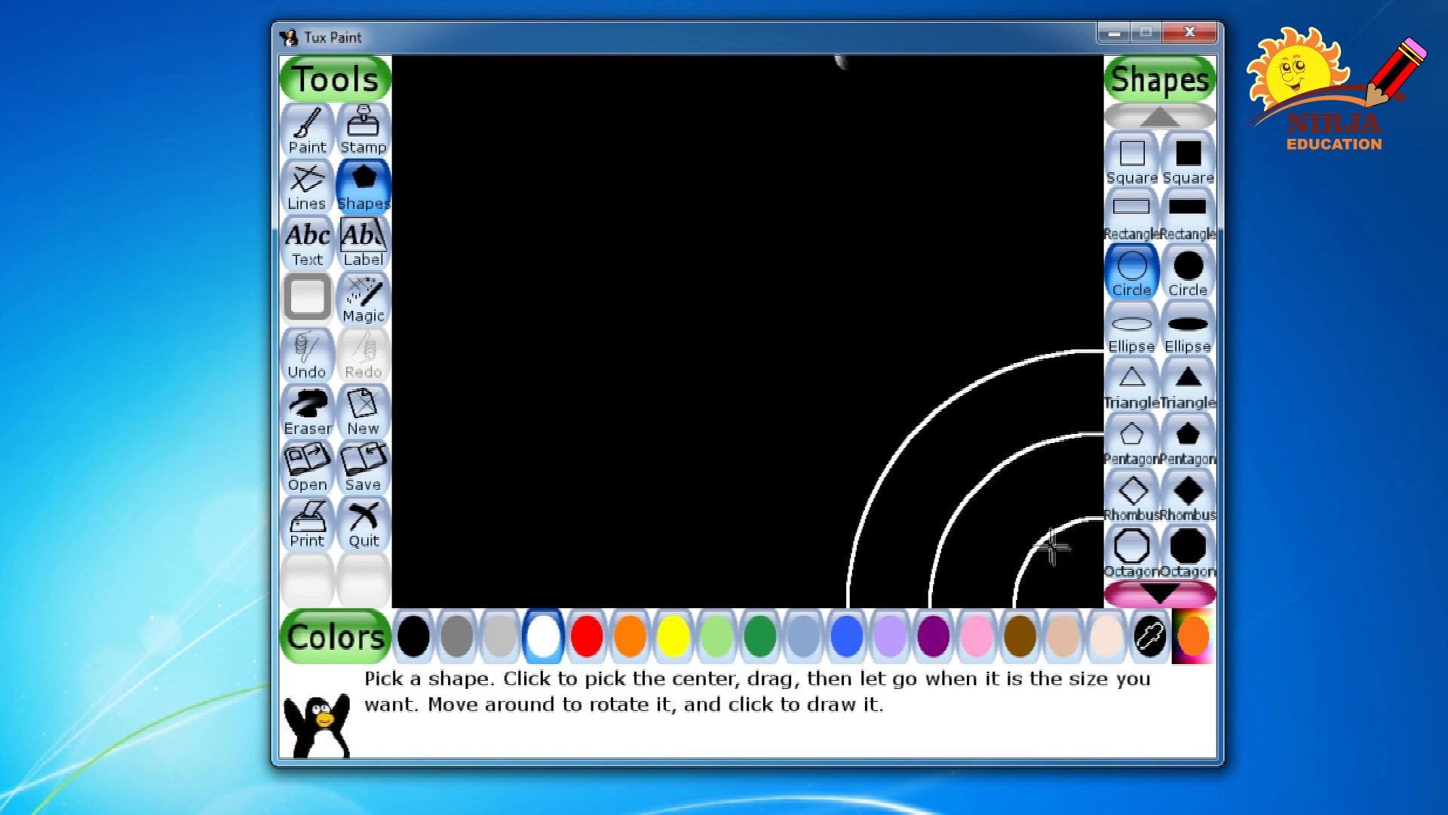
{"action": "mouse_move", "coordinate": [1100, 605]}
{"action": "left_mouse_down"}
{"action": "mouse_move", "coordinate": [938, 430]}
{"action": "mouse_move", "coordinate": [828, 252]}
{"action": "left_mouse_up"}
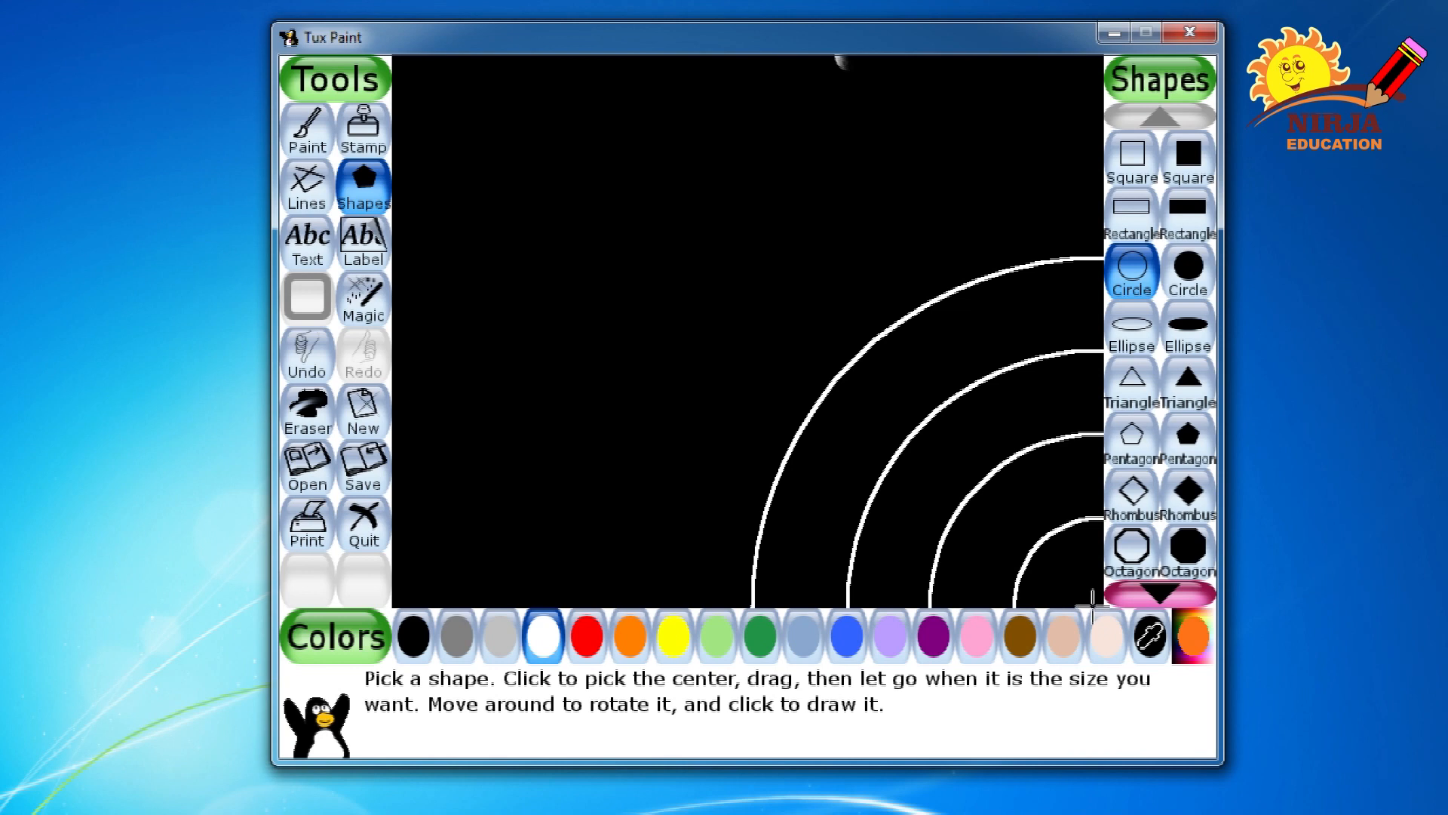
{"action": "left_click_drag", "start_coordinate": [1098, 604], "coordinate": [755, 162]}
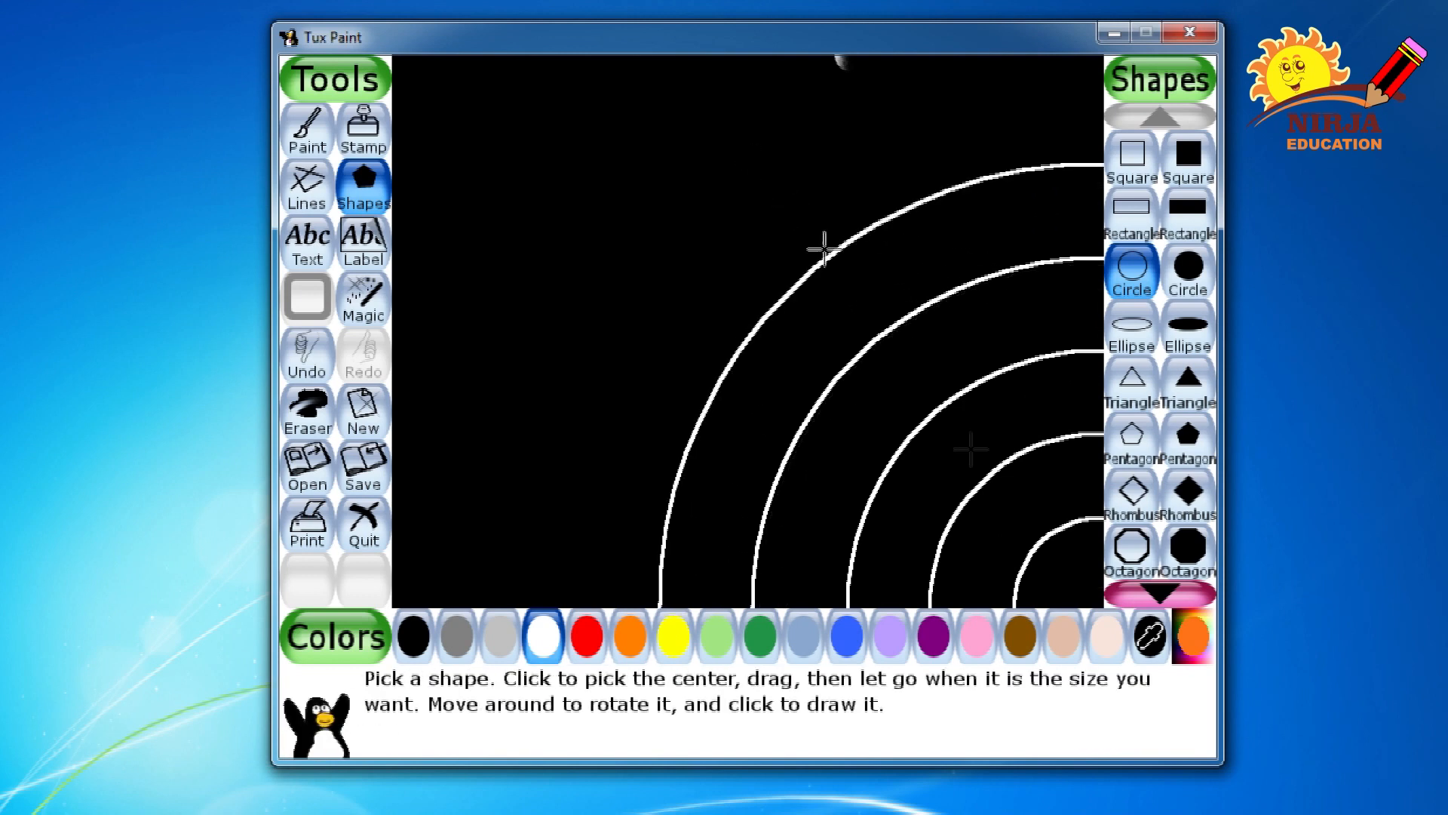
{"action": "left_click_drag", "start_coordinate": [1098, 603], "coordinate": [553, 215]}
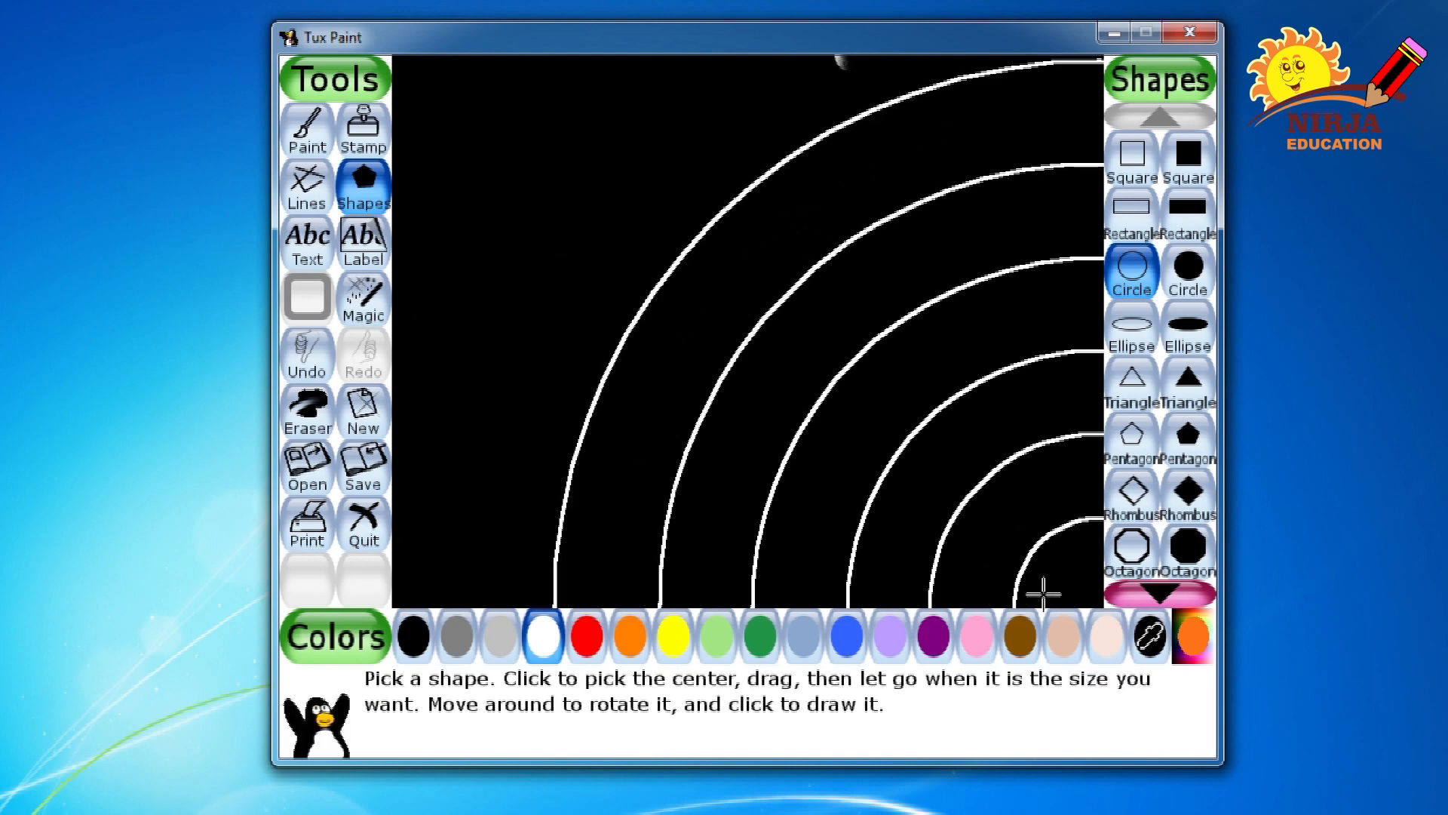
{"action": "left_click_drag", "start_coordinate": [1095, 602], "coordinate": [447, 200]}
{"action": "left_click_drag", "start_coordinate": [1095, 602], "coordinate": [356, 37]}
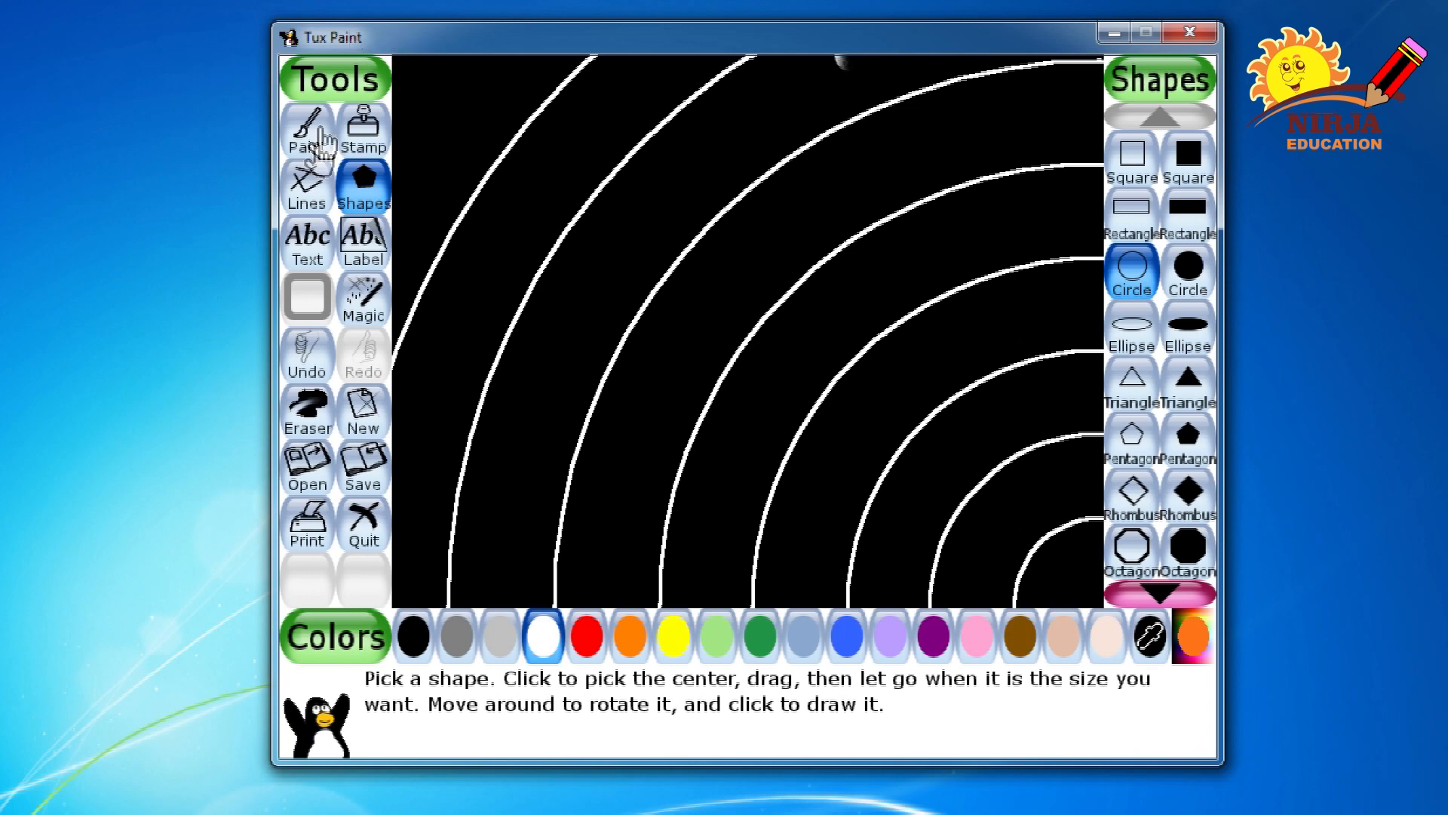
Stamp a slightly enlarged Sun at the shared centre of the orbits in the canvas's lower-right corner.
{"action": "left_click", "coordinate": [355, 144]}
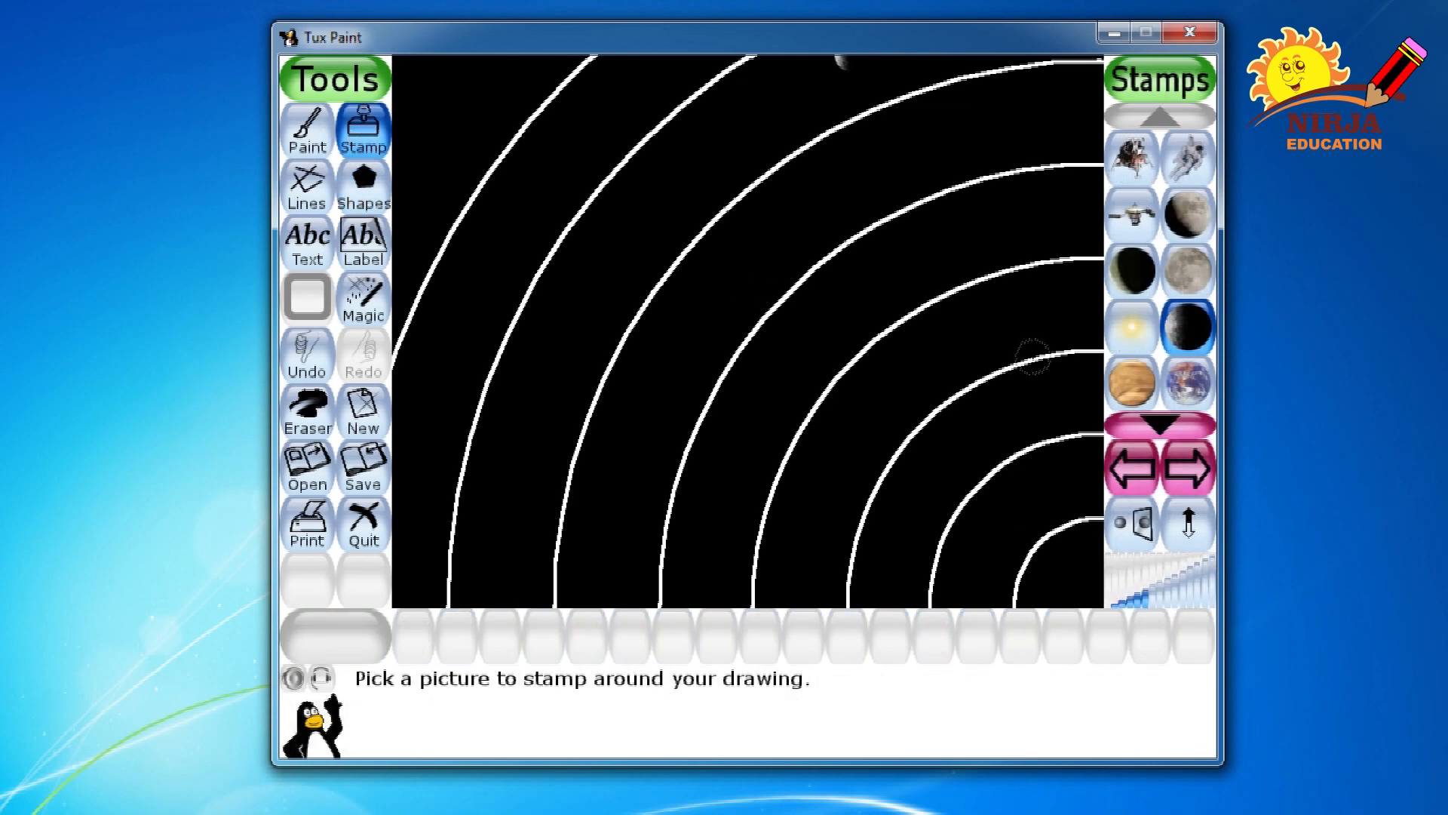
{"action": "left_click", "coordinate": [1134, 349]}
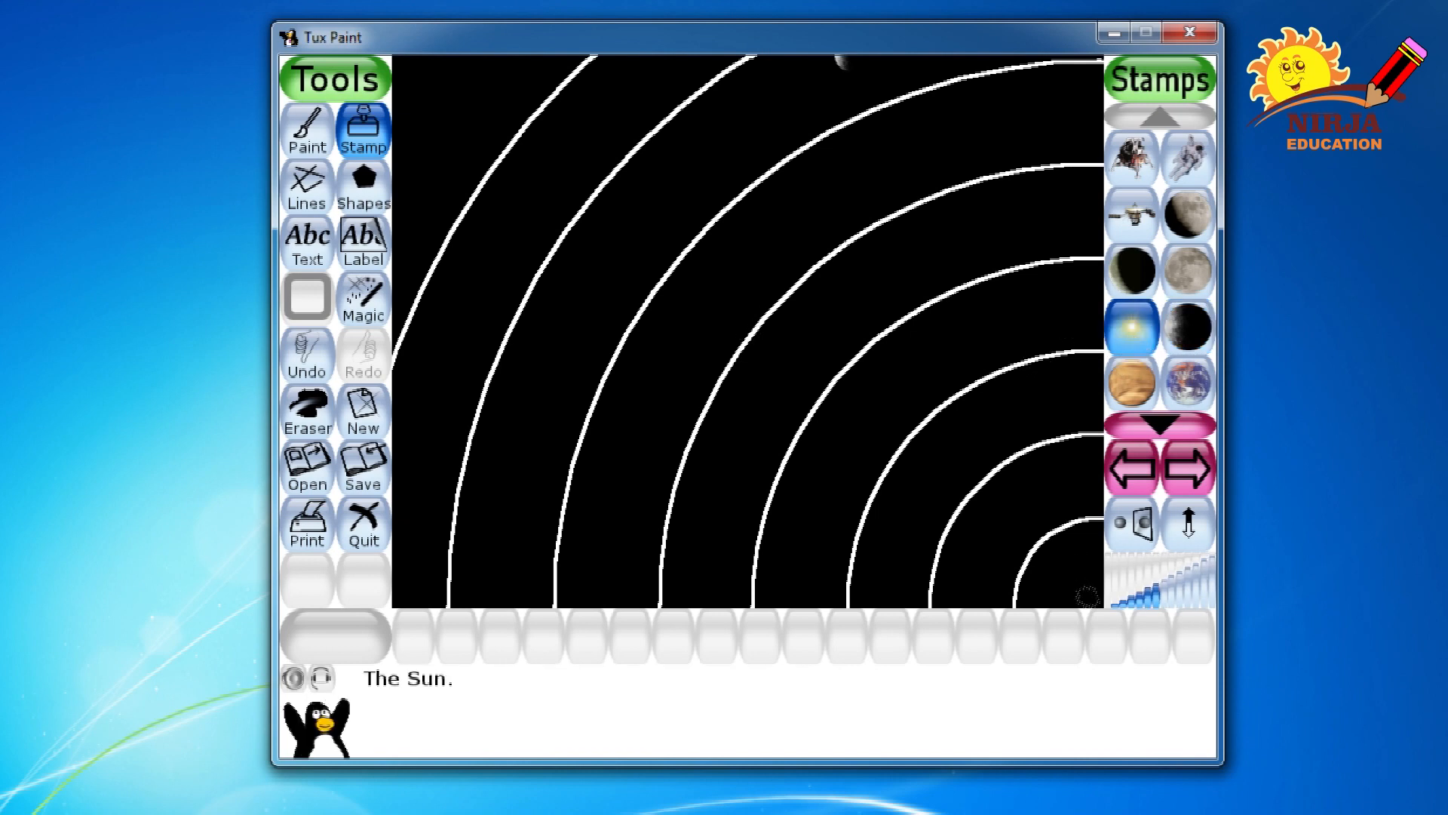
{"action": "left_click", "coordinate": [1173, 600]}
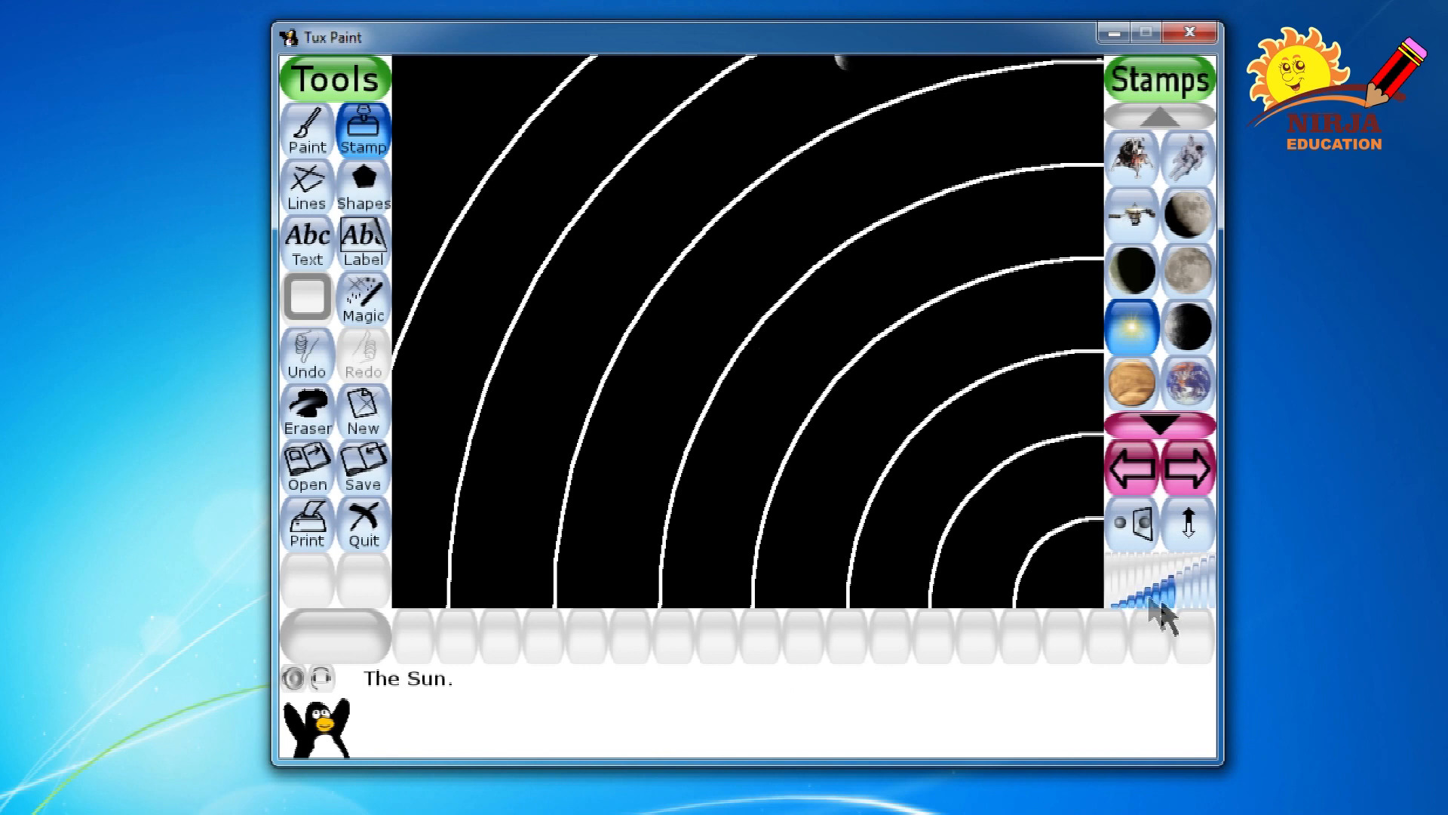
{"action": "left_click", "coordinate": [1161, 604]}
{"action": "left_click", "coordinate": [1088, 592]}
{"action": "left_click", "coordinate": [1087, 592]}
{"action": "left_click", "coordinate": [1088, 592]}
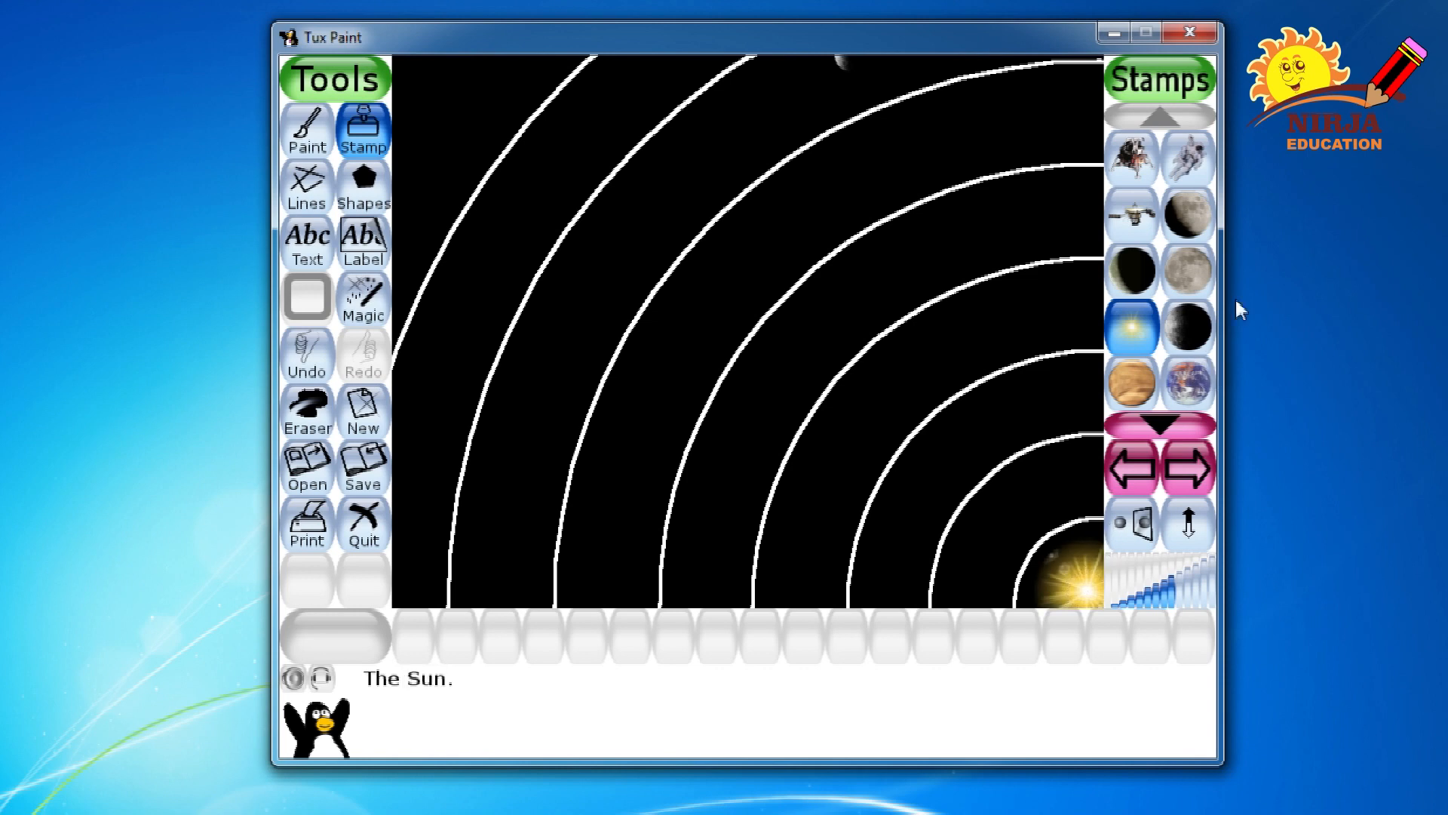
Stamp a reduced-size Mercury on the innermost orbit and Venus on the second orbit.
{"action": "left_click", "coordinate": [1207, 329]}
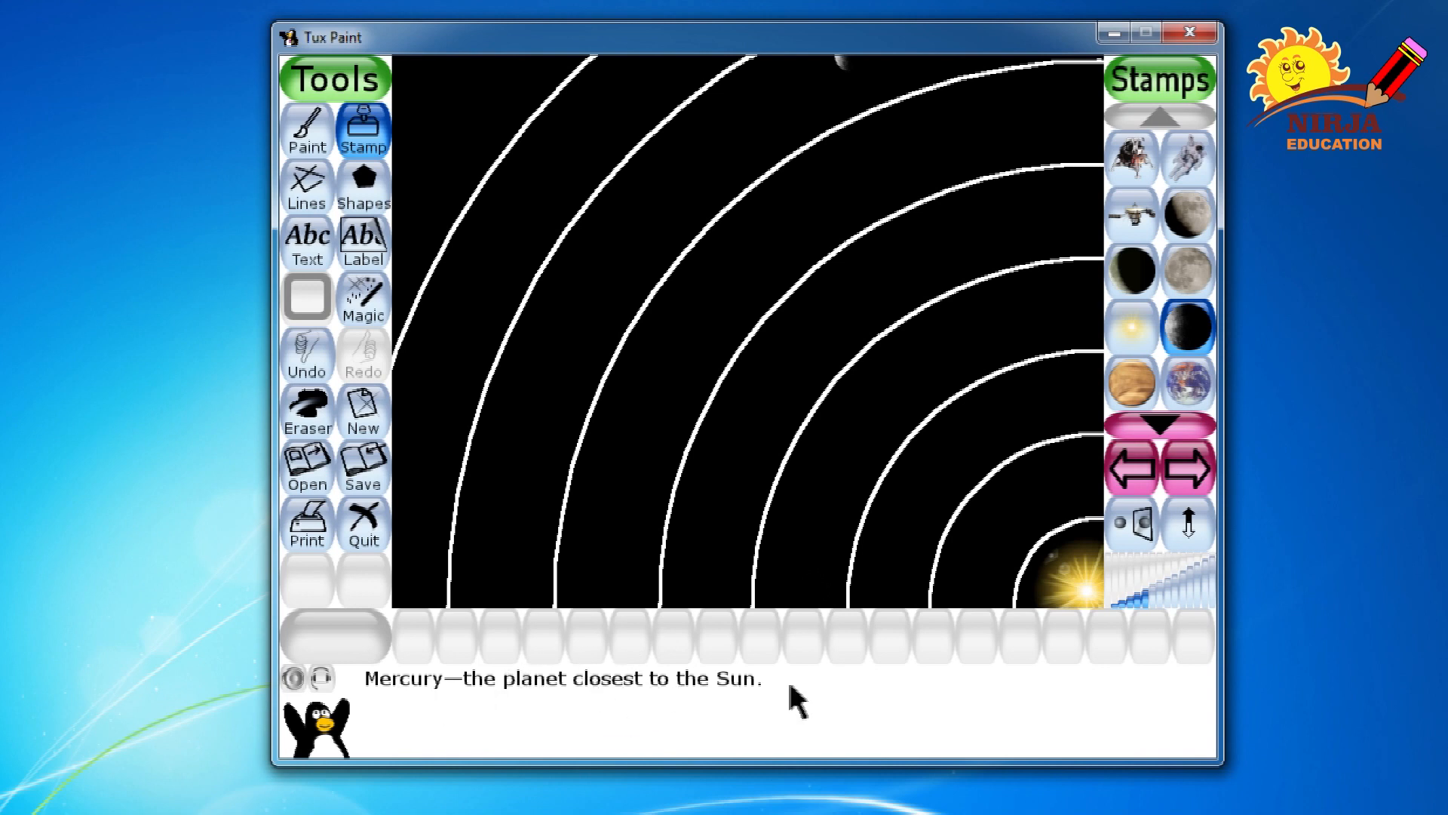
{"action": "left_click", "coordinate": [1160, 596]}
{"action": "left_click", "coordinate": [1030, 553]}
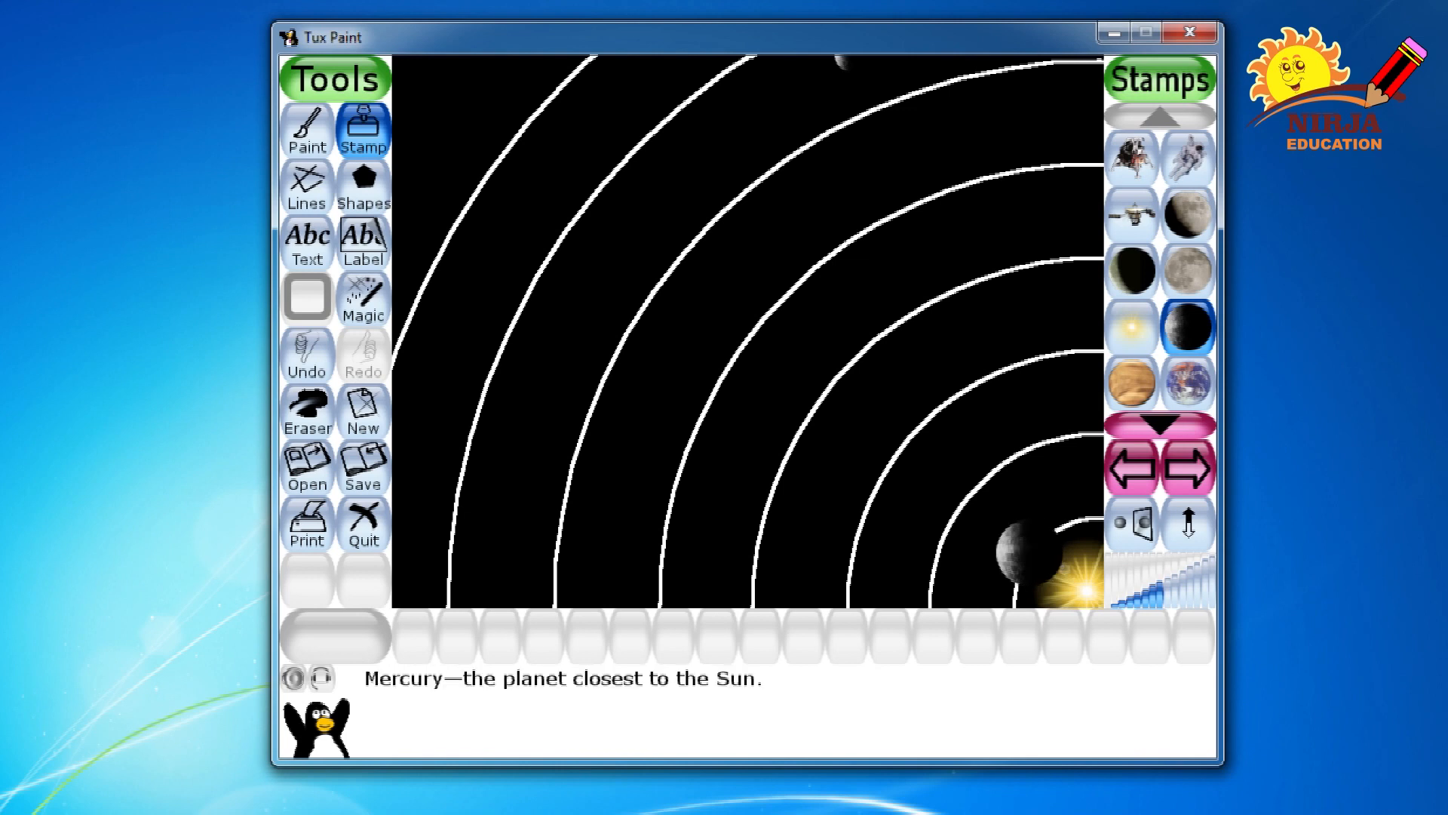
{"action": "left_click", "coordinate": [1131, 381]}
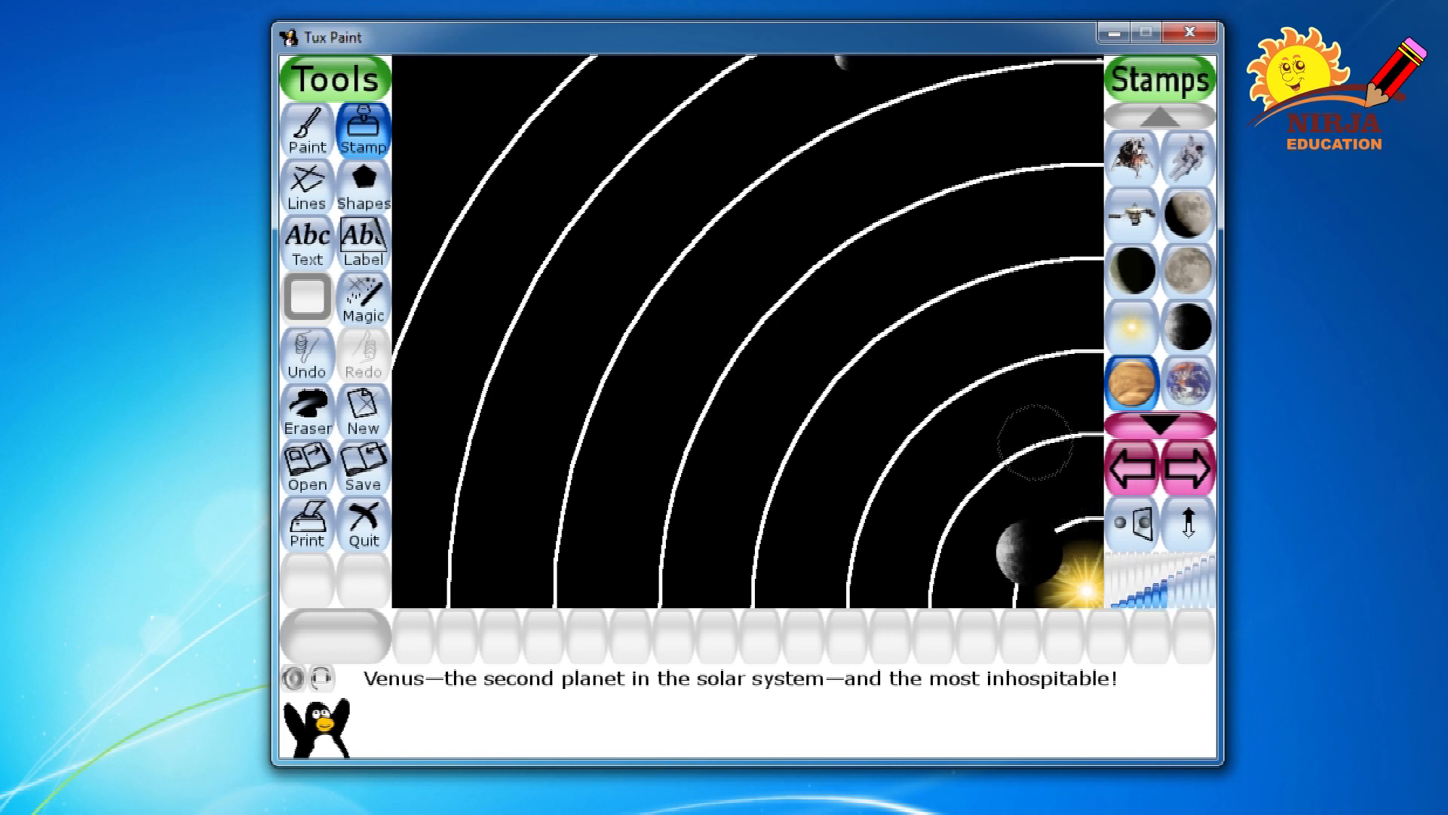
{"action": "left_click", "coordinate": [1013, 451]}
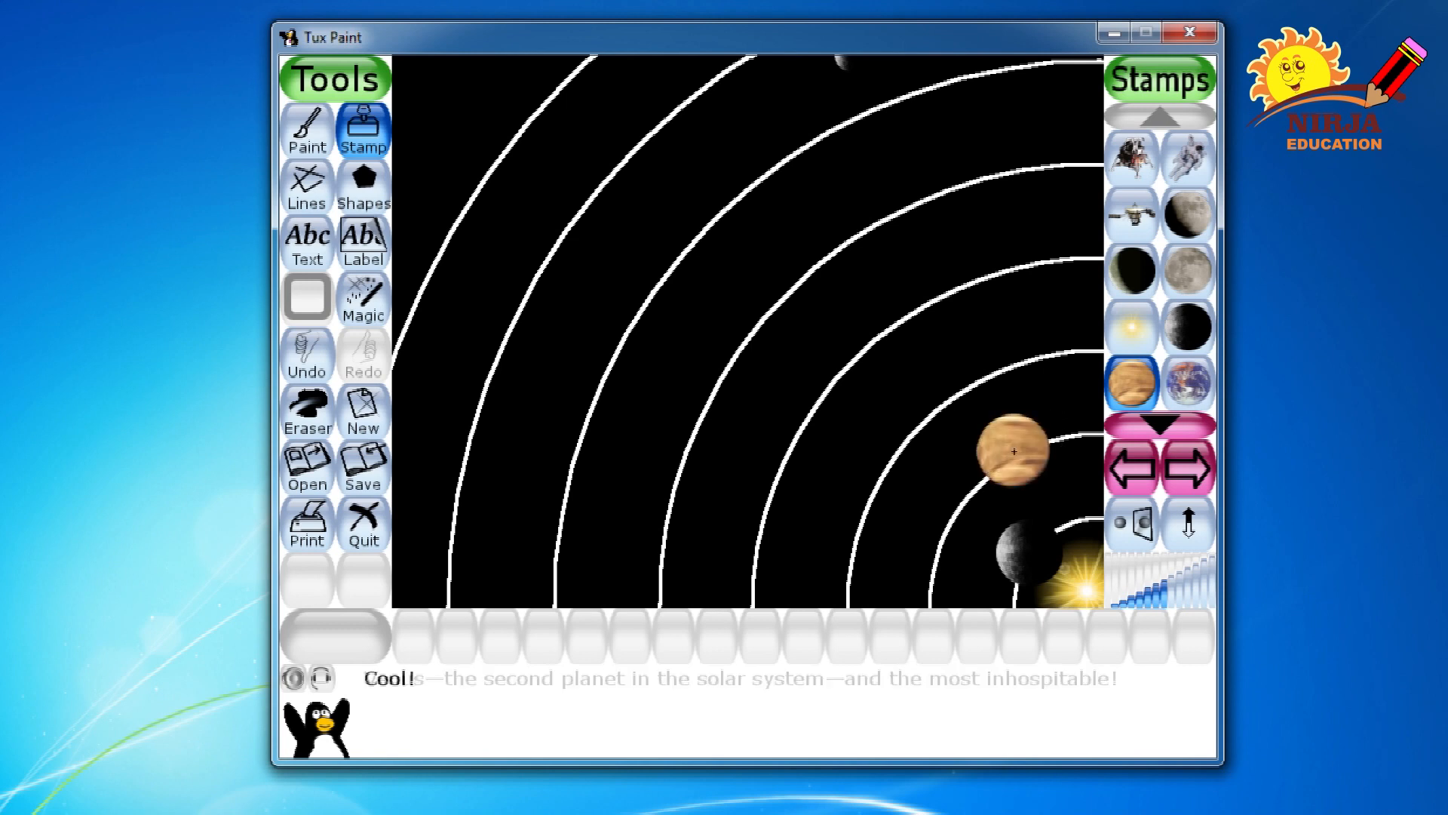
Stamp the Earth on the third orbit and Mars on the fourth orbit from the Sun.
{"action": "left_click", "coordinate": [1171, 385]}
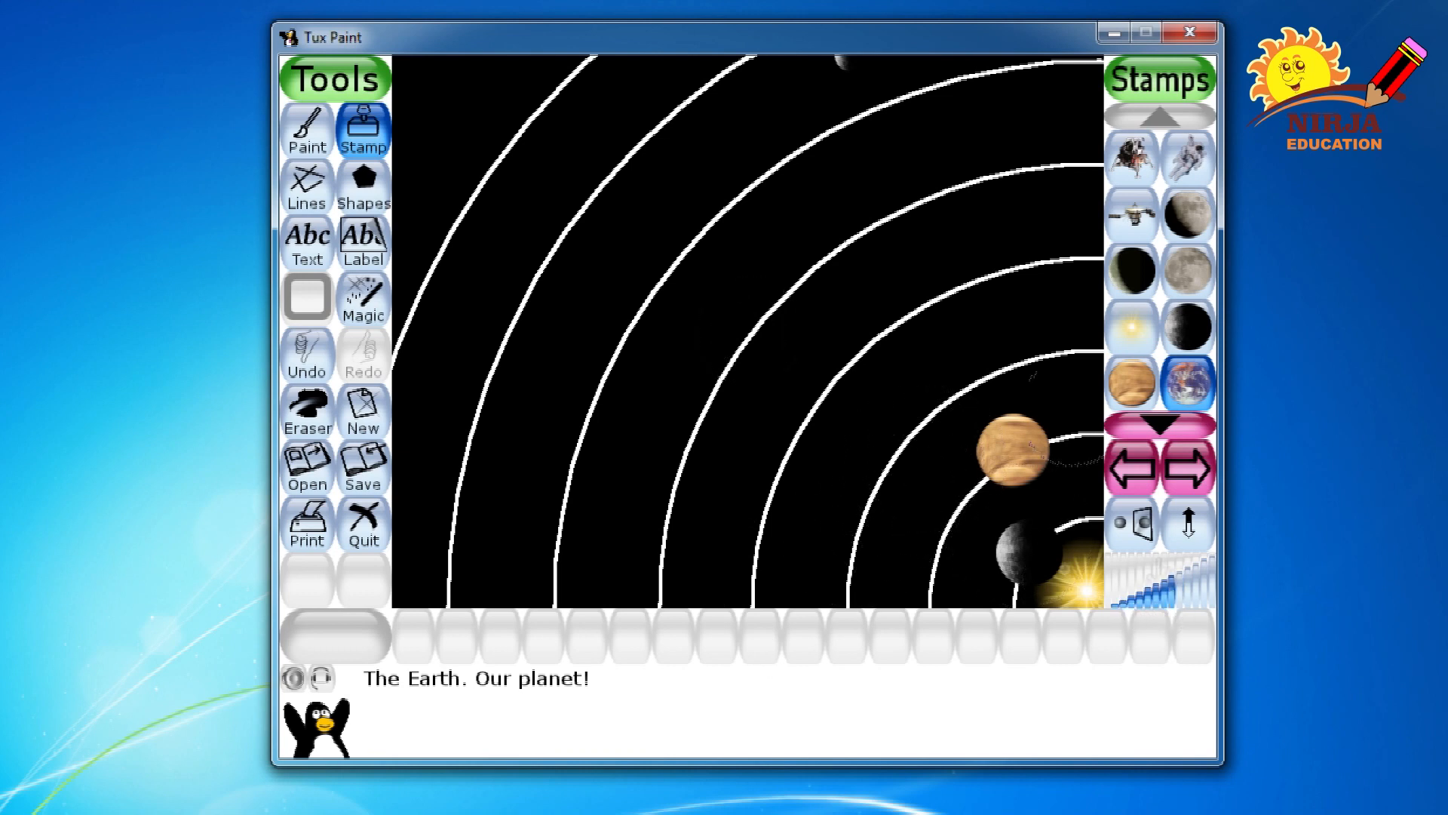
{"action": "left_click", "coordinate": [893, 435]}
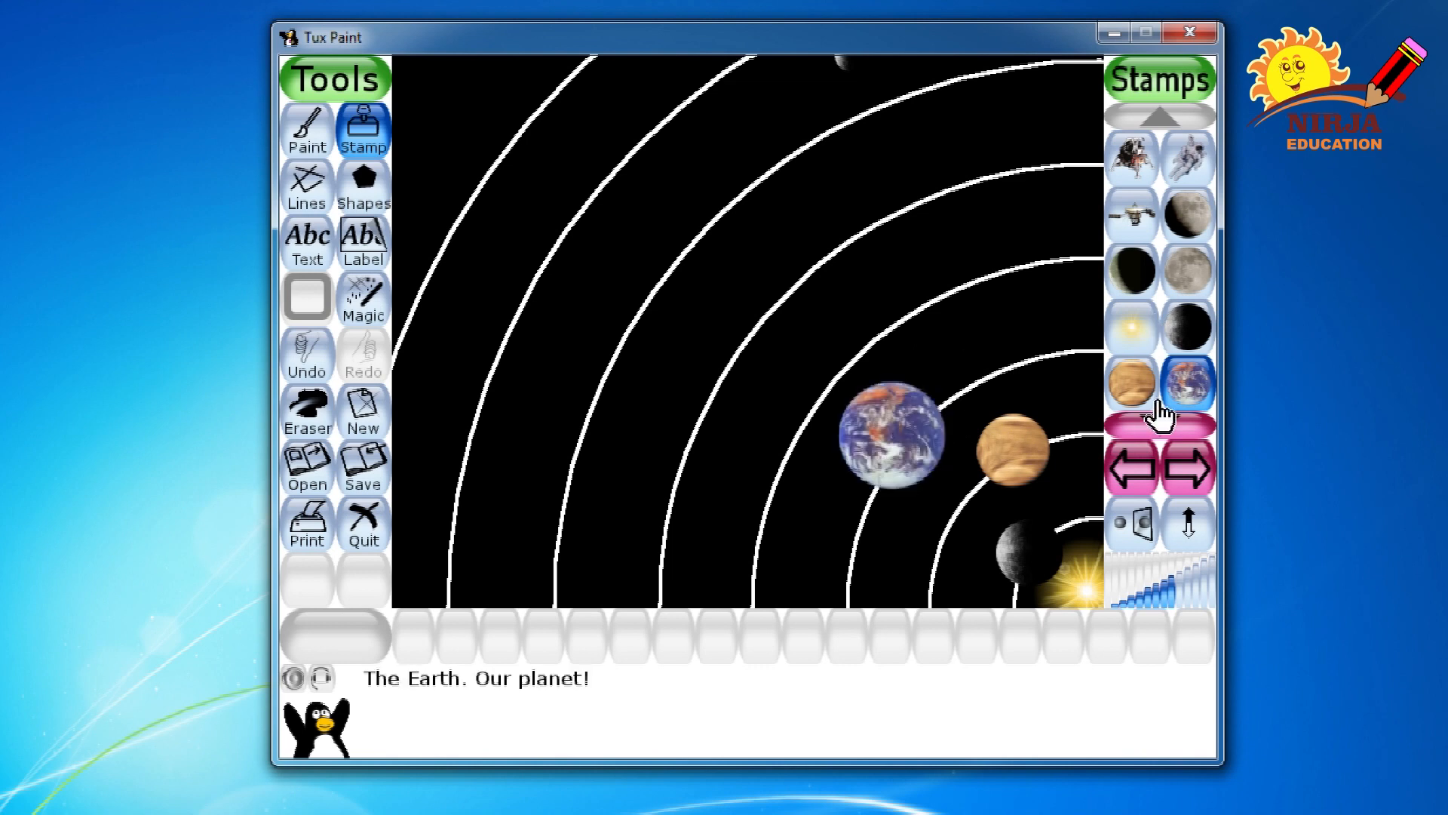
{"action": "left_click", "coordinate": [1155, 422]}
{"action": "left_click", "coordinate": [1154, 422]}
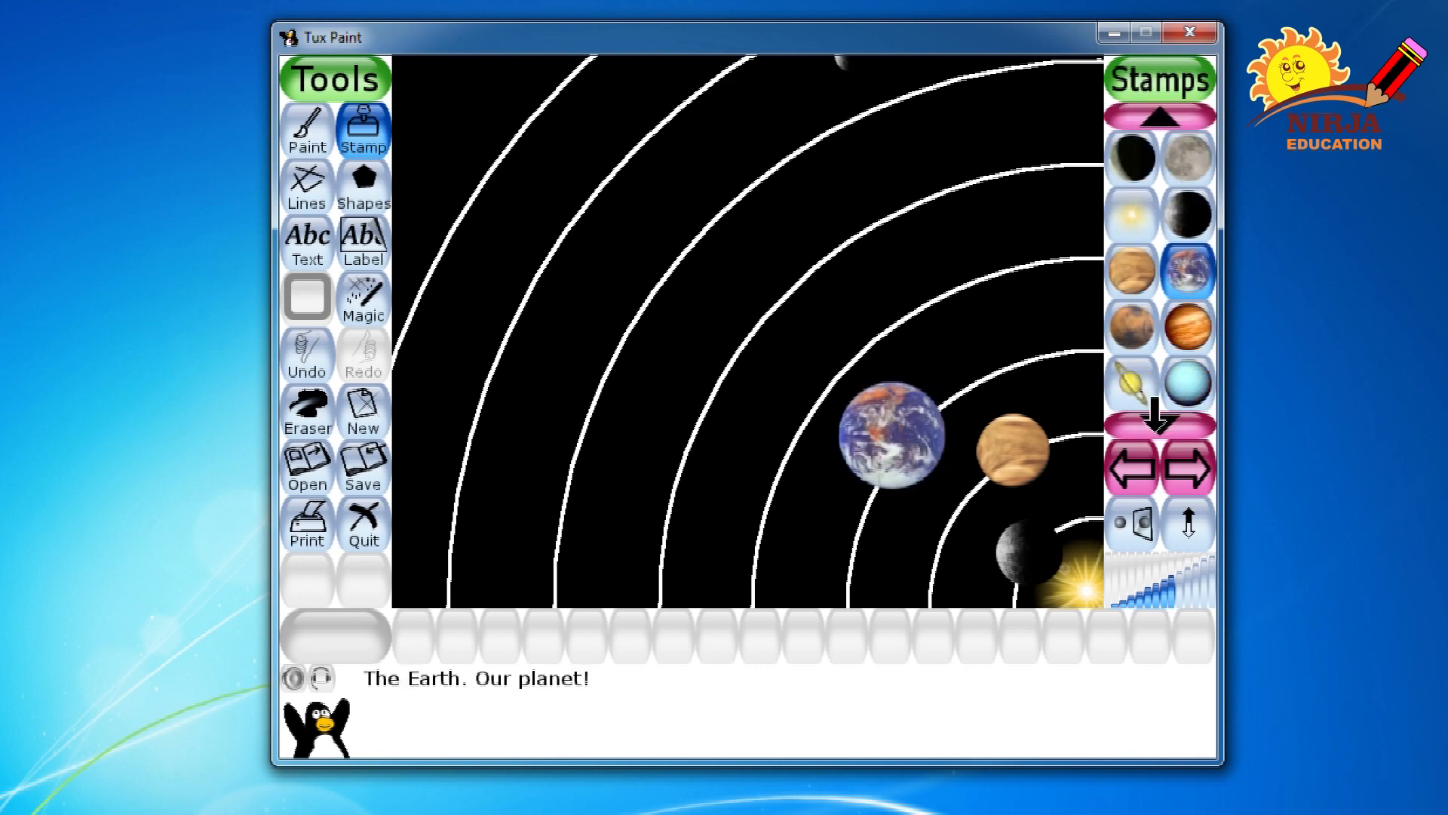
{"action": "left_click", "coordinate": [1155, 422]}
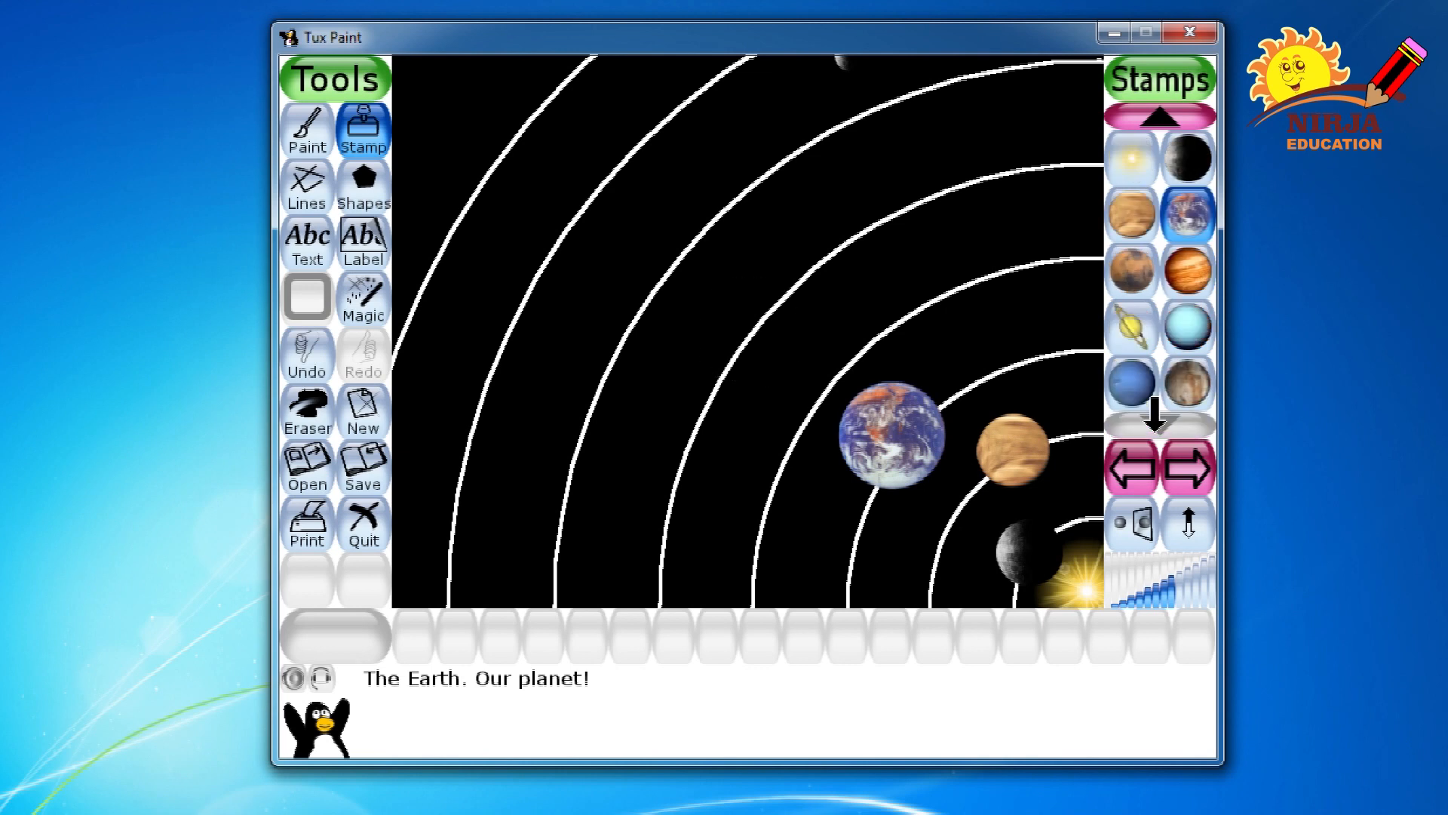
{"action": "left_click", "coordinate": [1141, 261]}
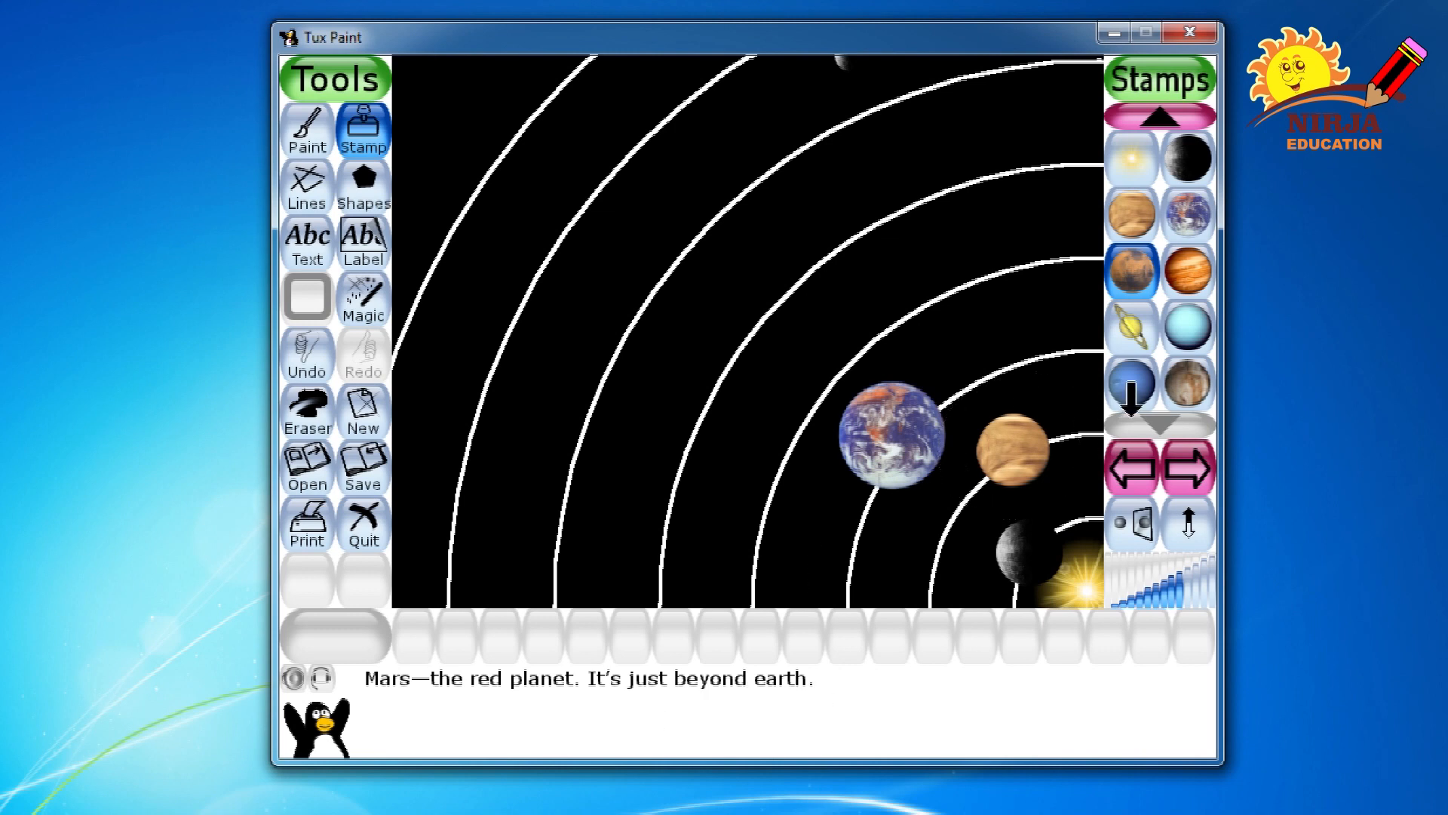
{"action": "left_click", "coordinate": [1188, 596]}
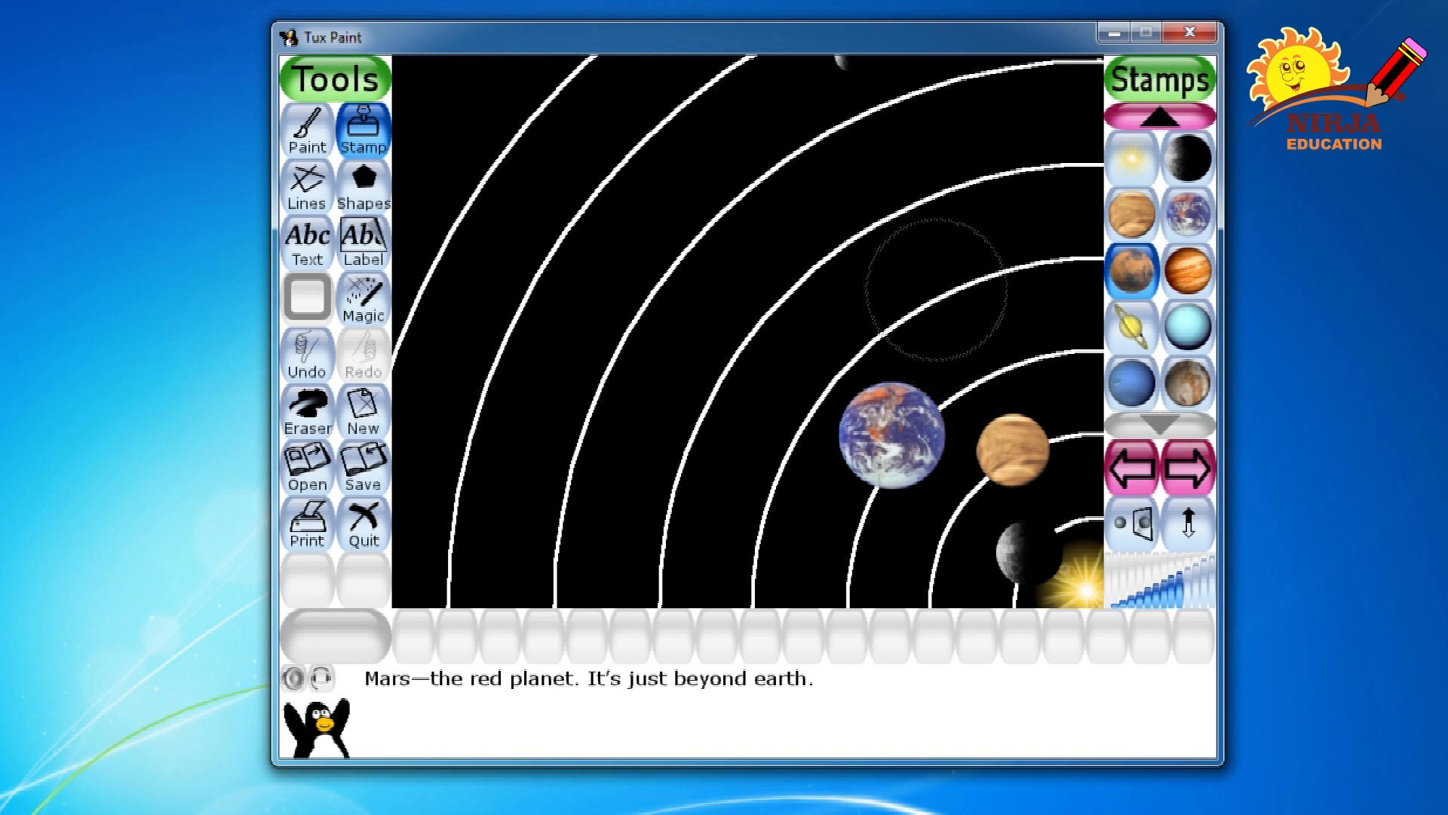
{"action": "left_click", "coordinate": [936, 289]}
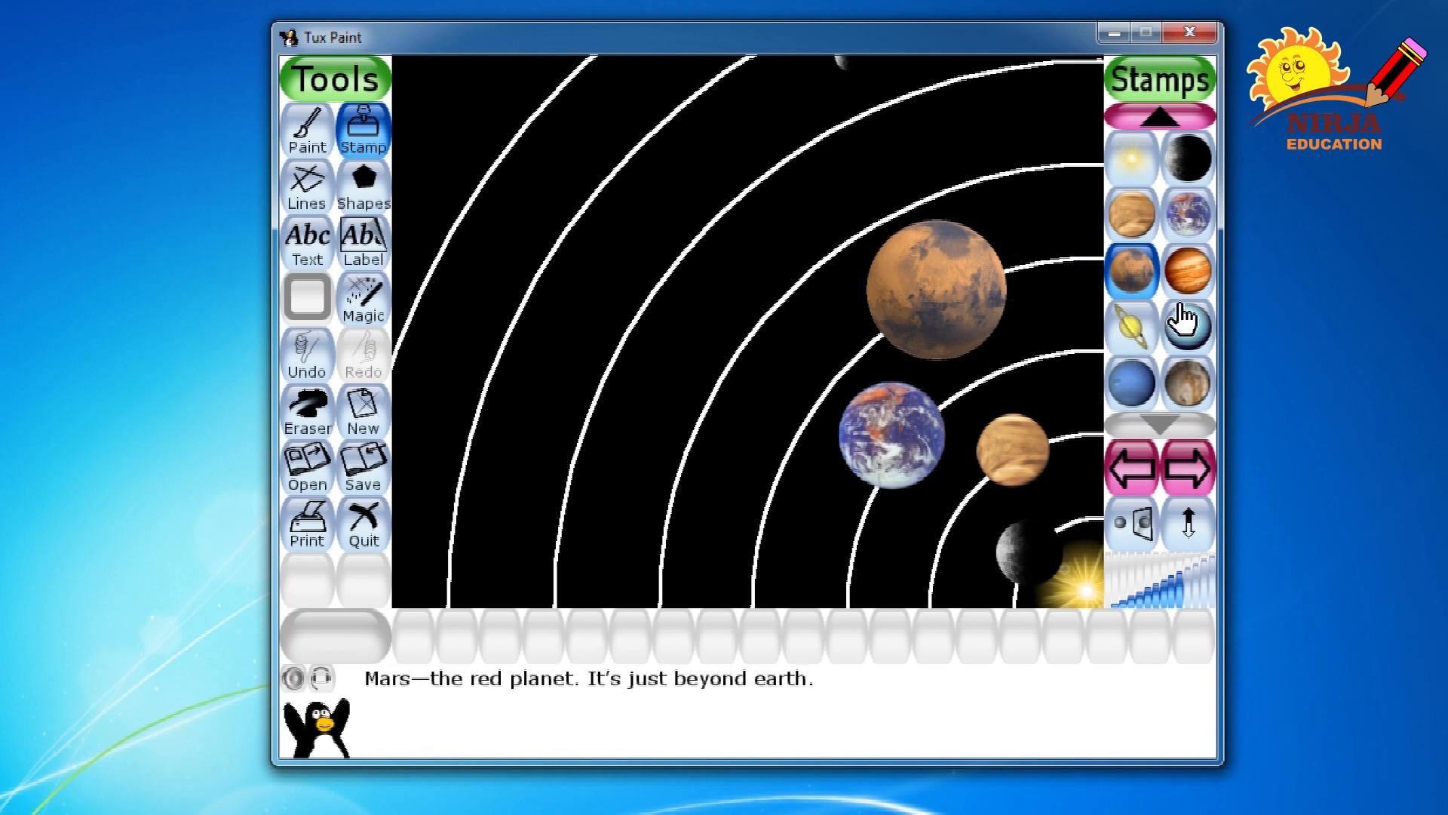
Stamp a reduced-size Jupiter on the fifth orbit and Saturn on the sixth orbit.
{"action": "left_click", "coordinate": [1189, 272]}
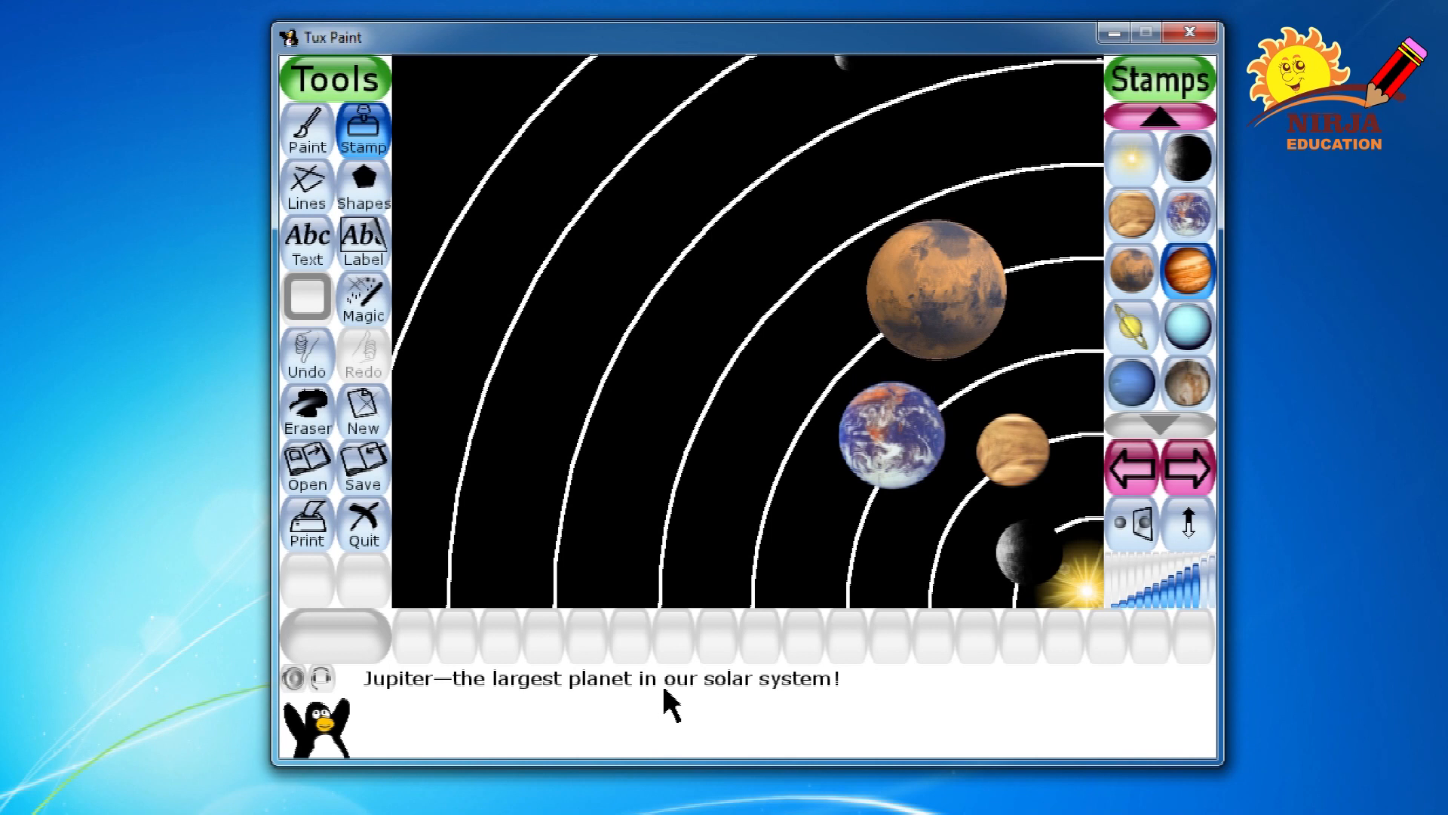
{"action": "left_click", "coordinate": [1182, 594]}
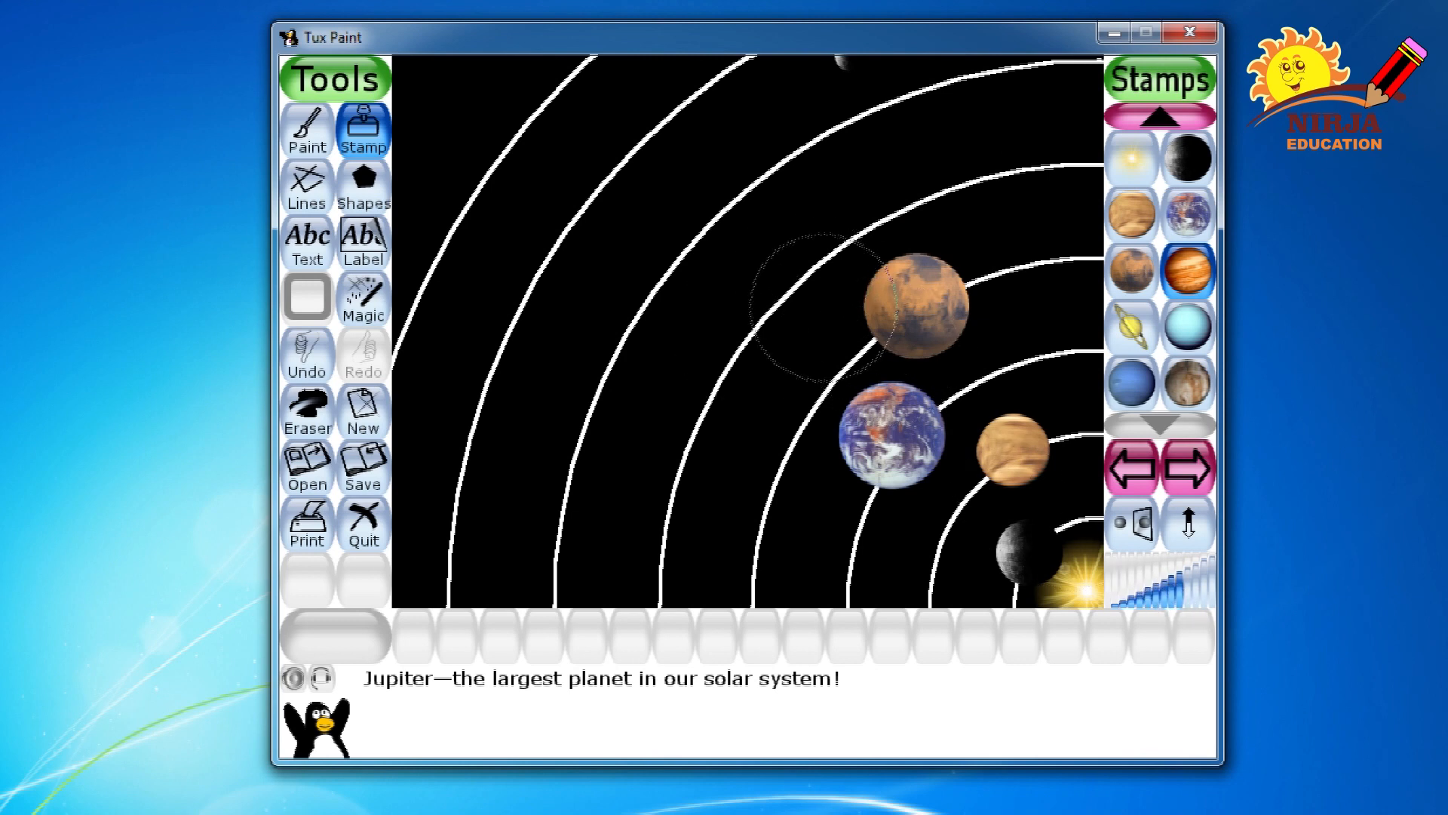
{"action": "left_click", "coordinate": [782, 296]}
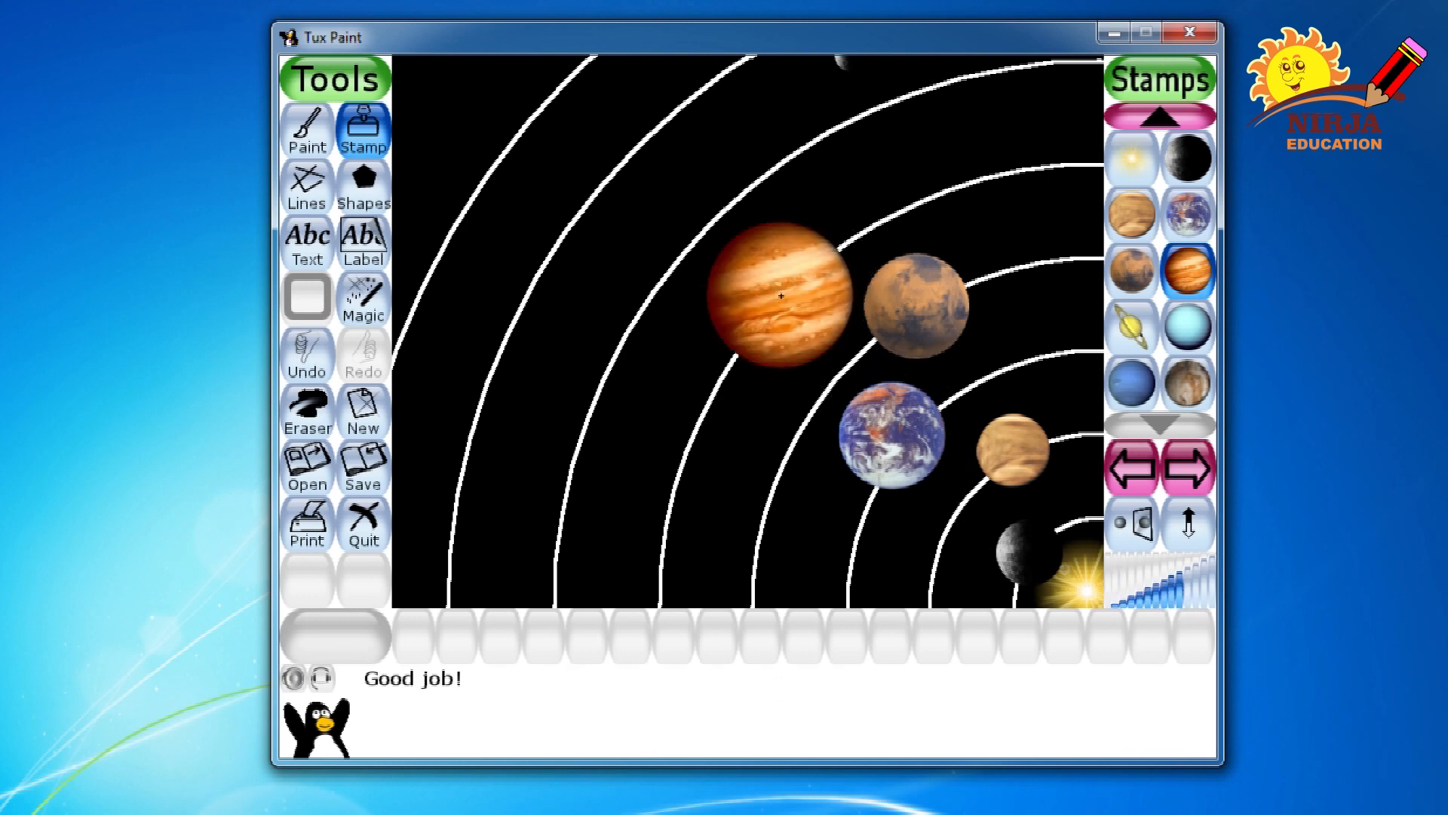
{"action": "left_click", "coordinate": [1159, 336]}
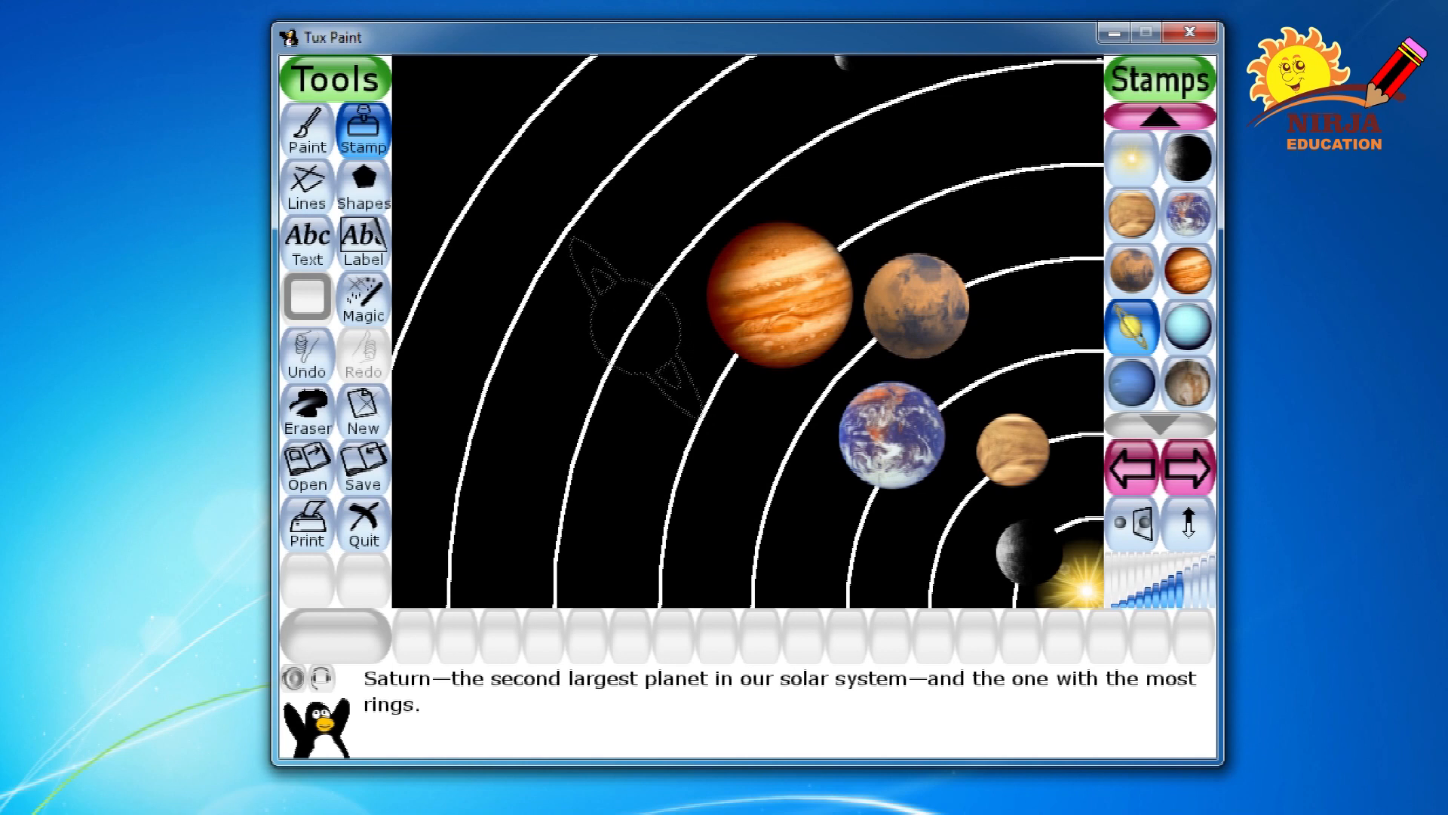
{"action": "left_click", "coordinate": [636, 328]}
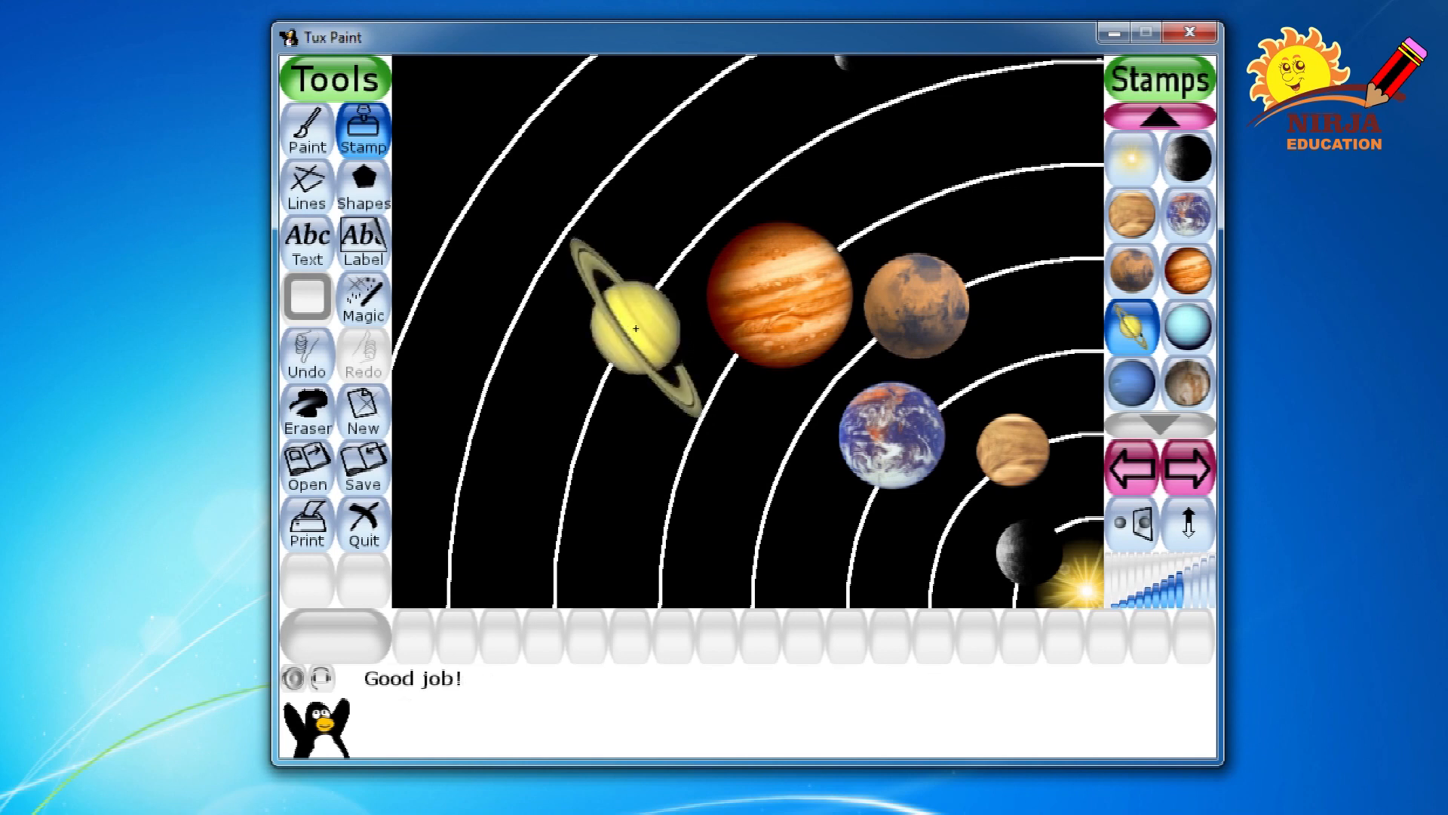
Stamp a reduced-size Uranus on the seventh orbit and Neptune on the outermost orbit.
{"action": "left_click", "coordinate": [1179, 333]}
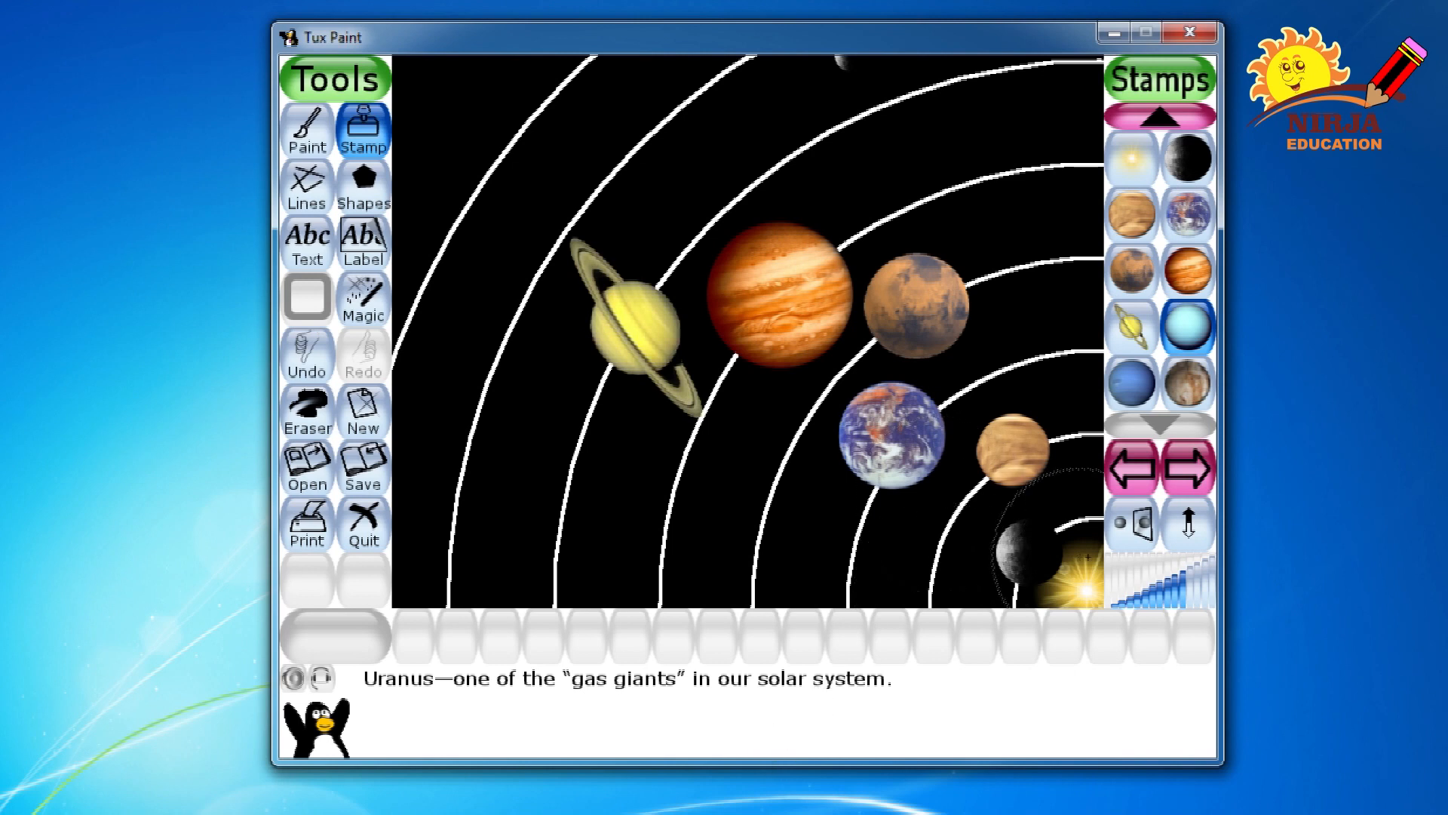
{"action": "left_click", "coordinate": [1169, 591]}
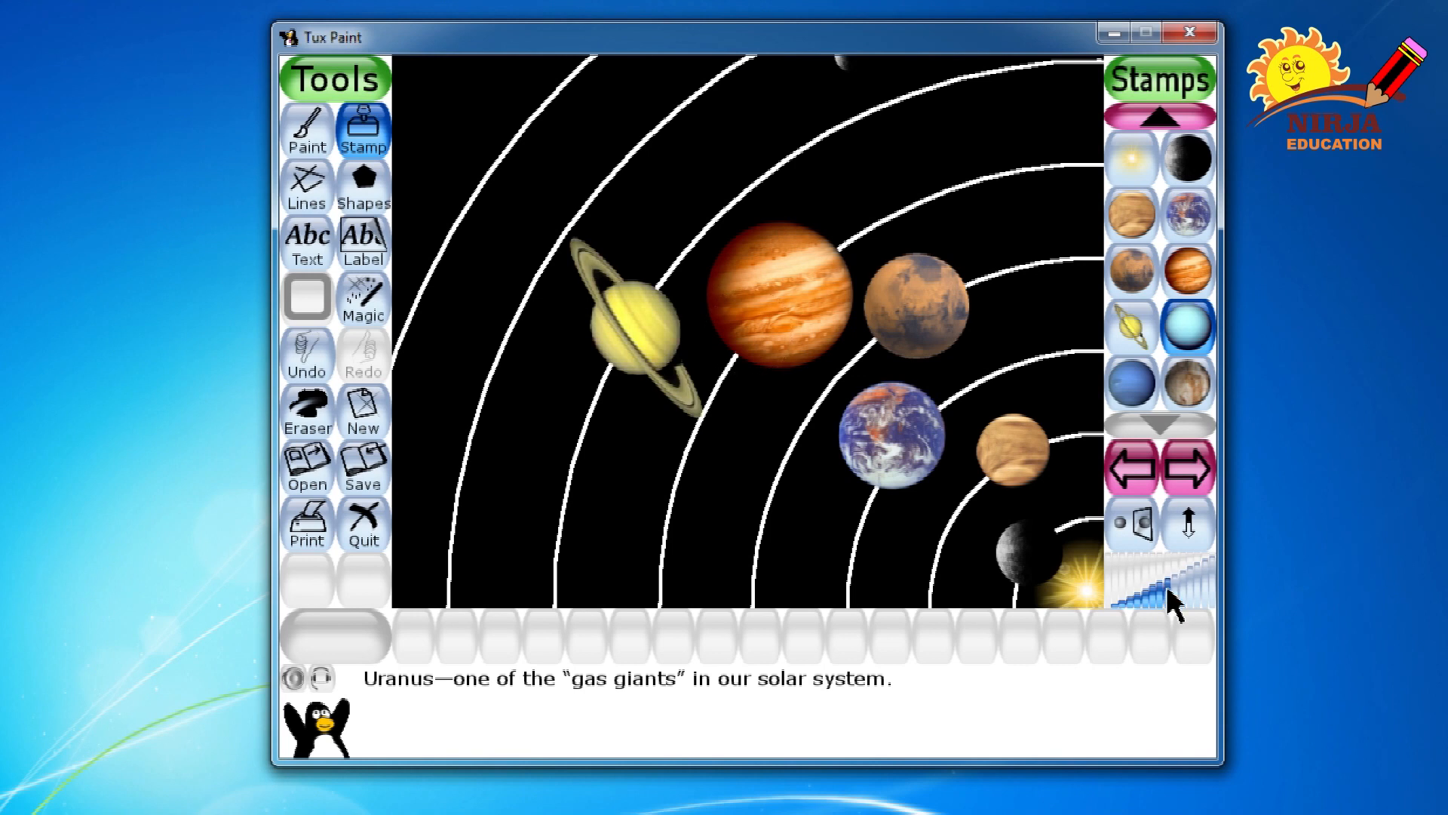
{"action": "left_click", "coordinate": [530, 310]}
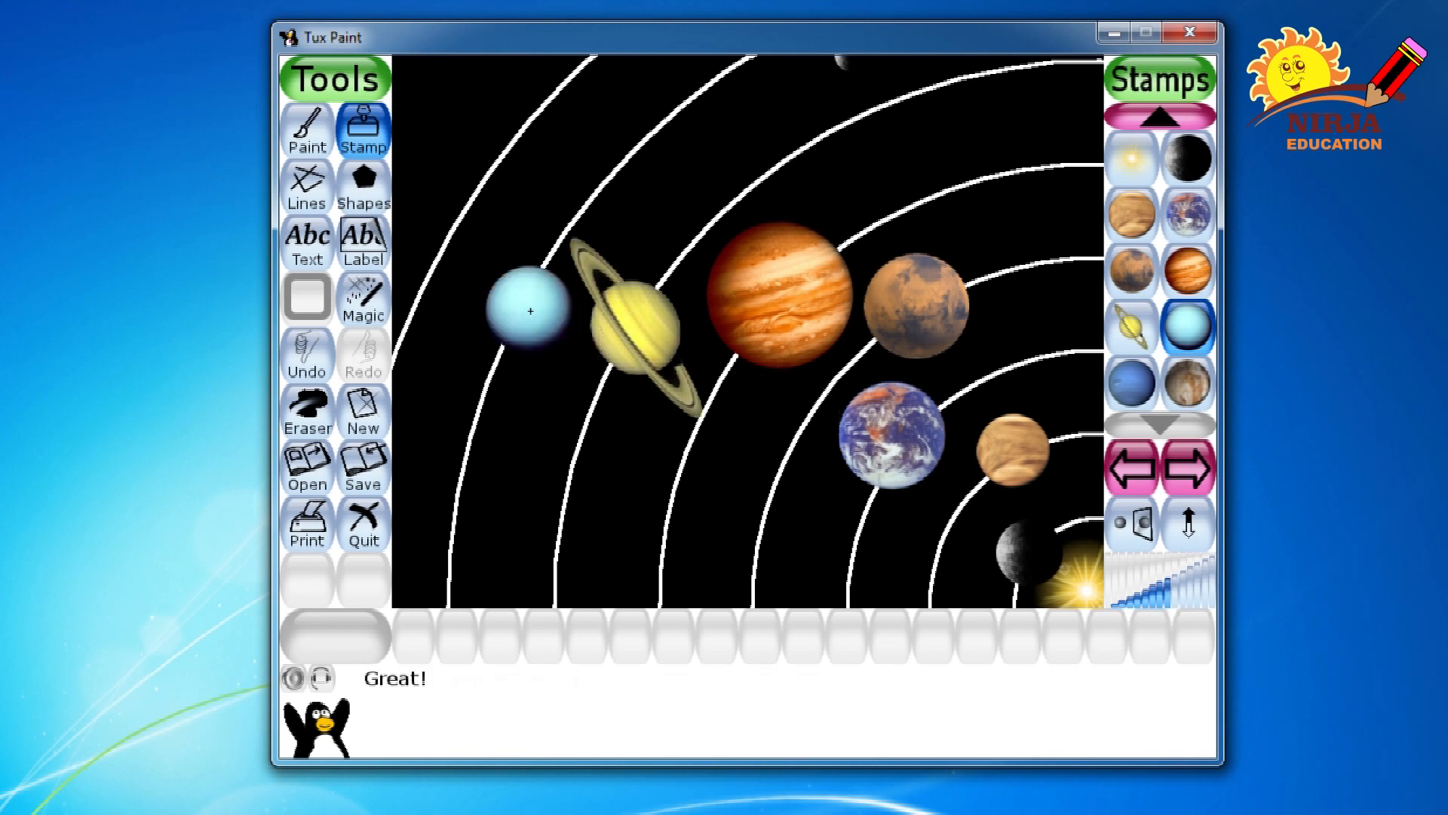
{"action": "left_click", "coordinate": [1129, 396]}
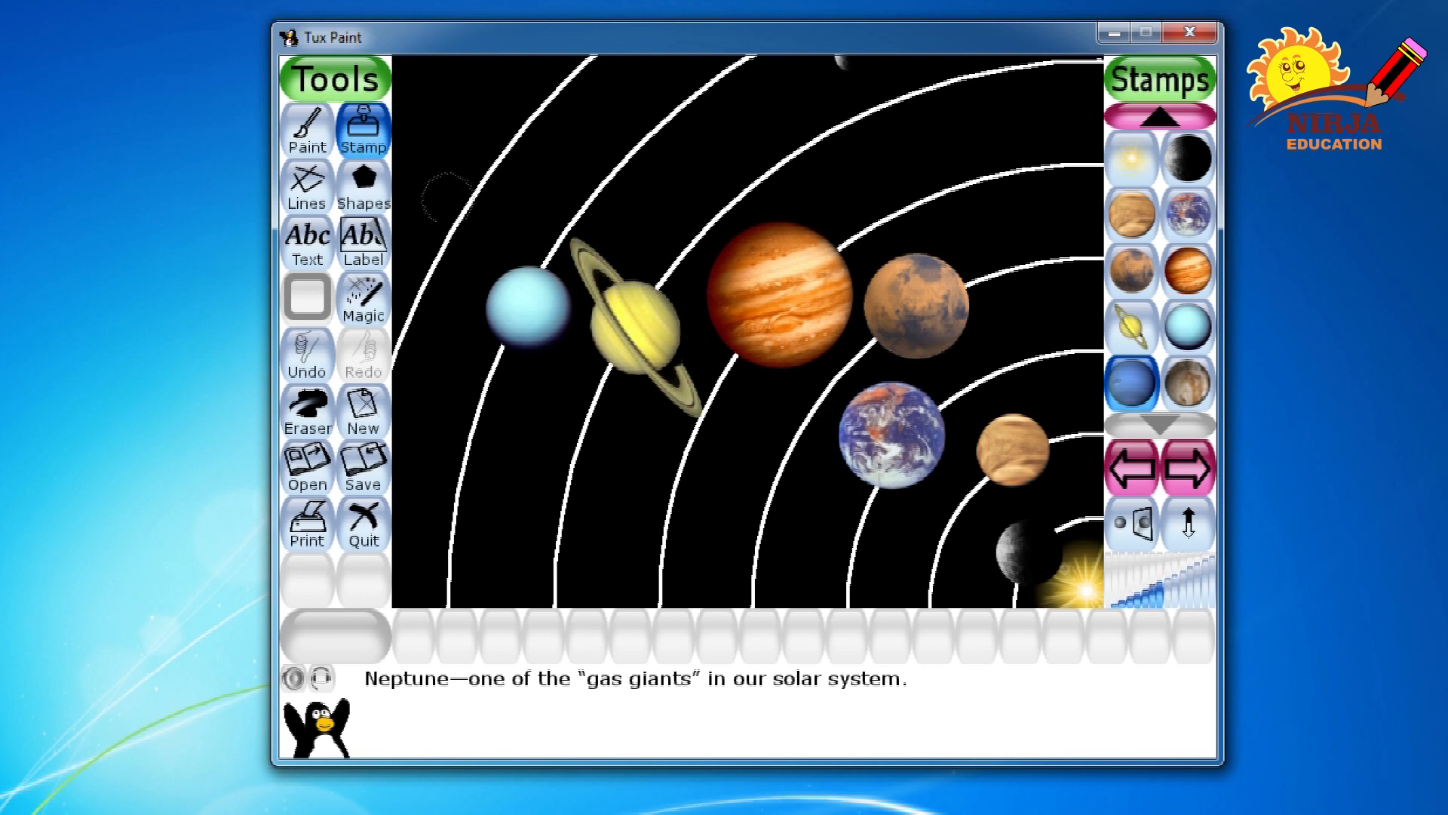
{"action": "left_click", "coordinate": [448, 234]}
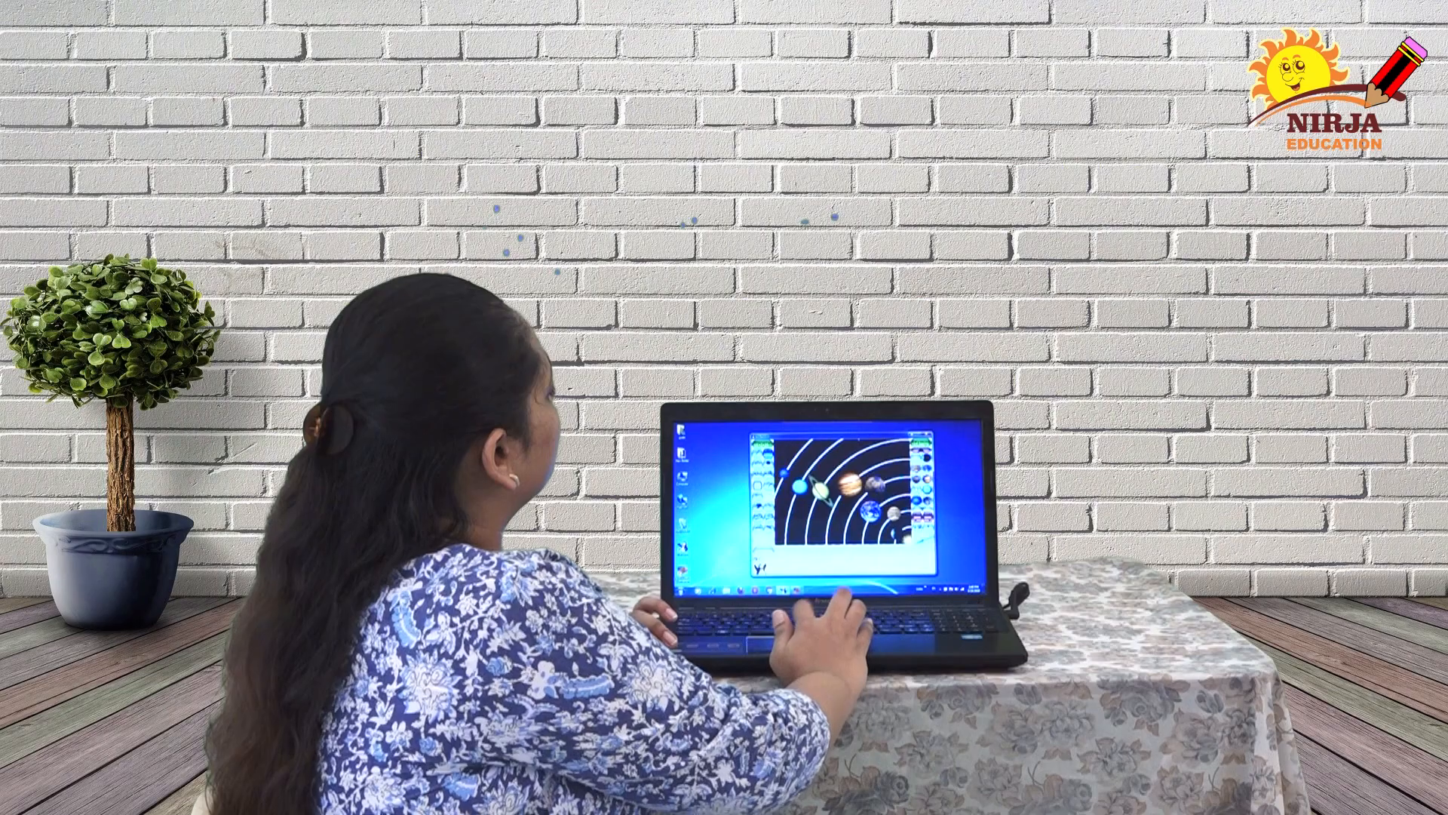